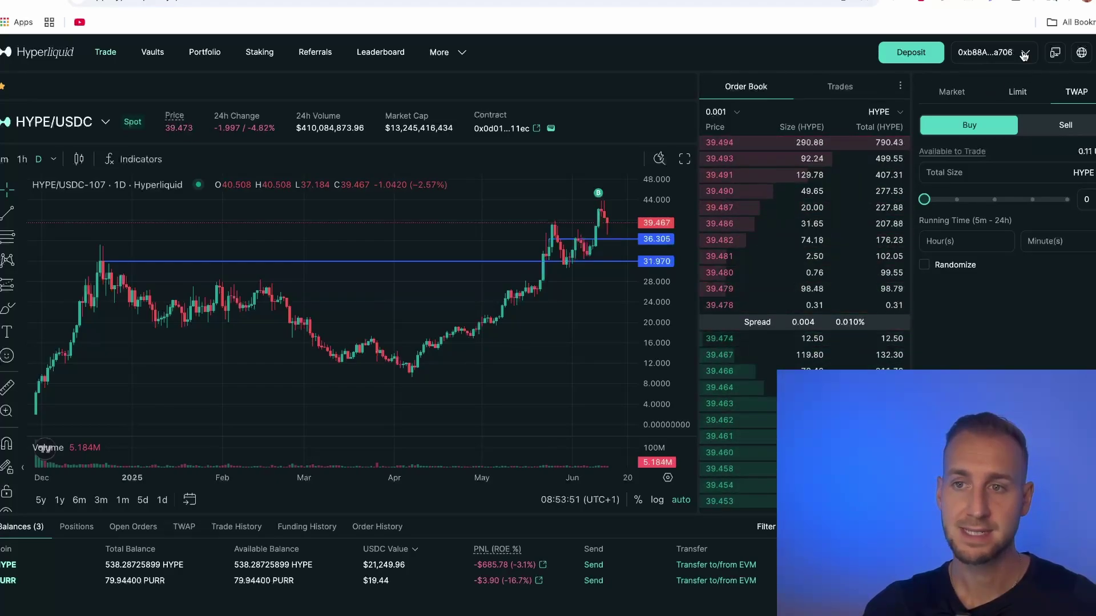
- View the deposit address for SOL with Solana as the deposit chain, and close the deposit form
click(890, 56)
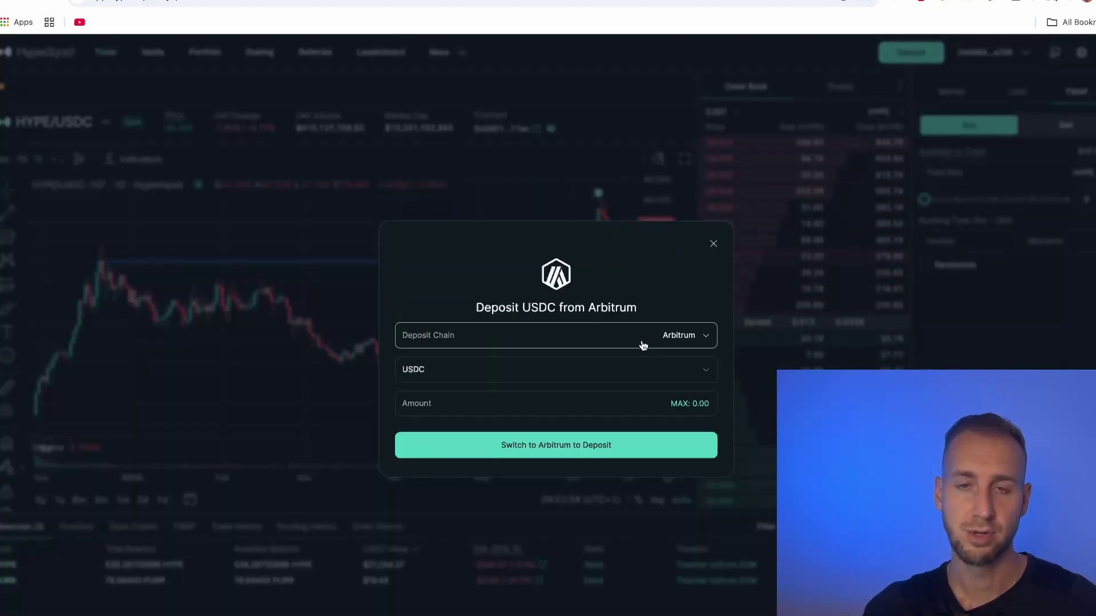
click(586, 336)
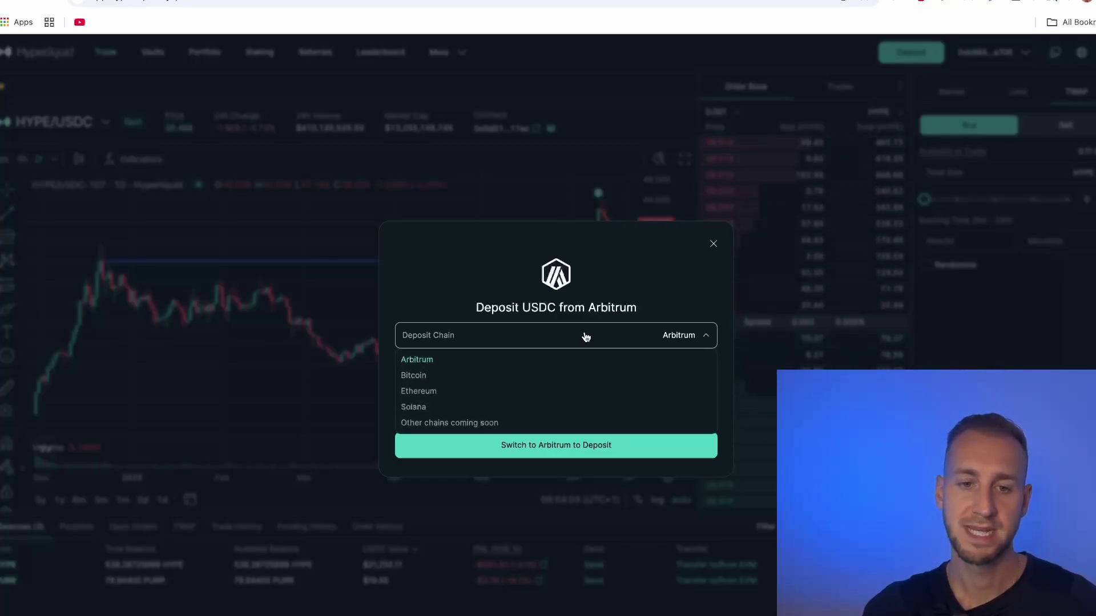
click(419, 407)
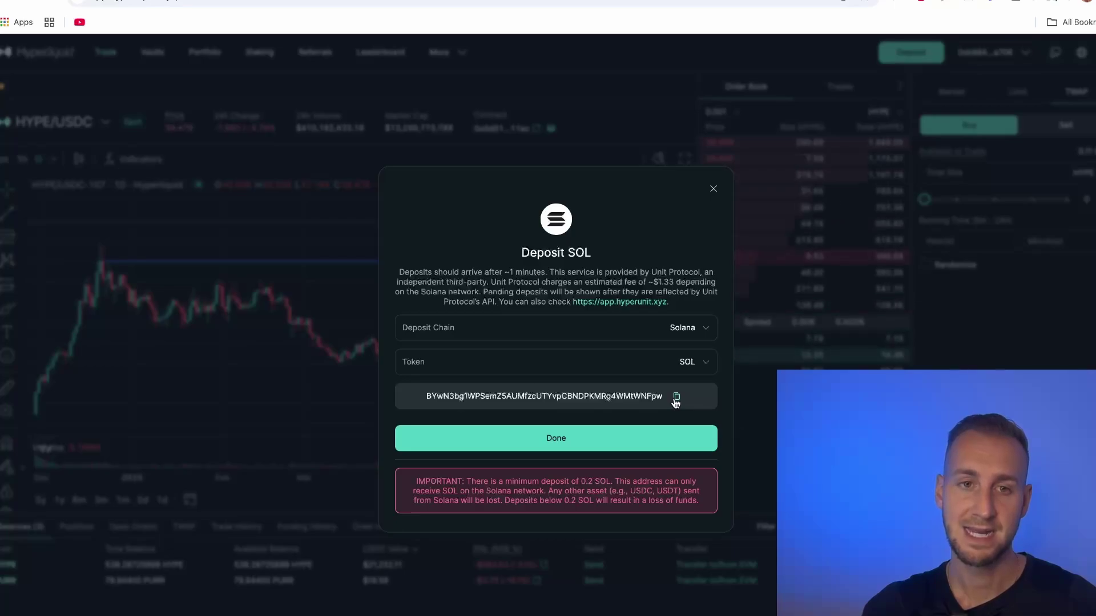
click(714, 190)
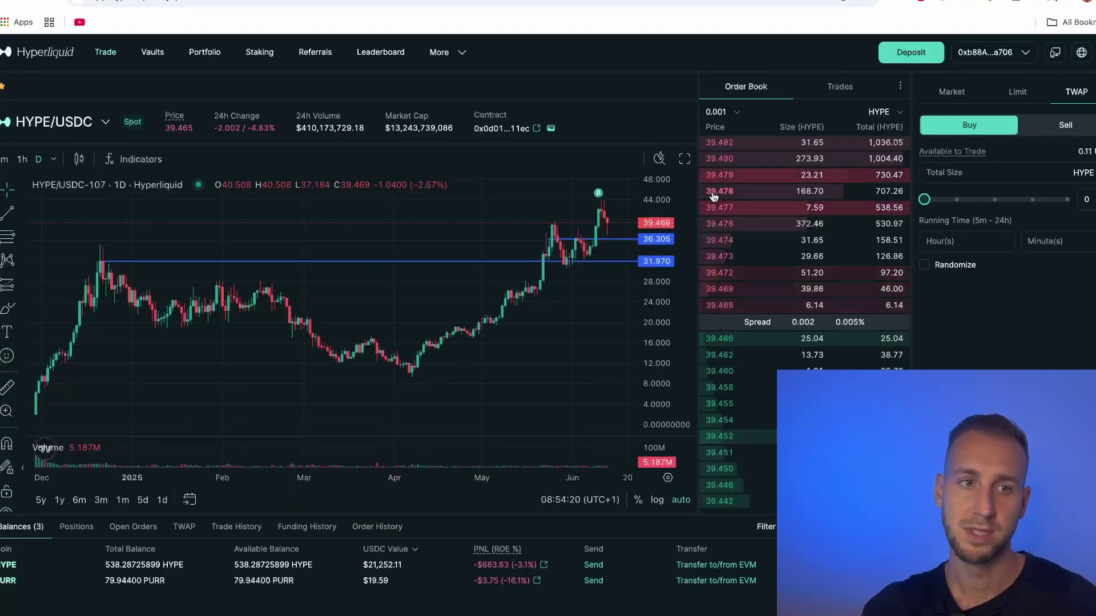
- Open the SOL/USDC spot market and set the TWAP order side to Sell
click(105, 124)
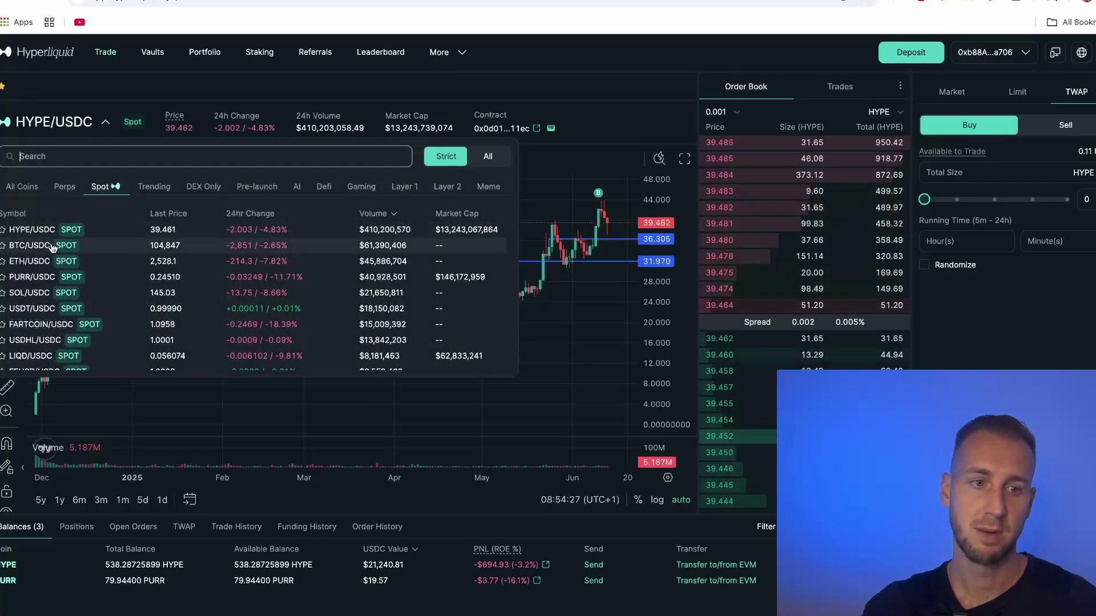
click(142, 293)
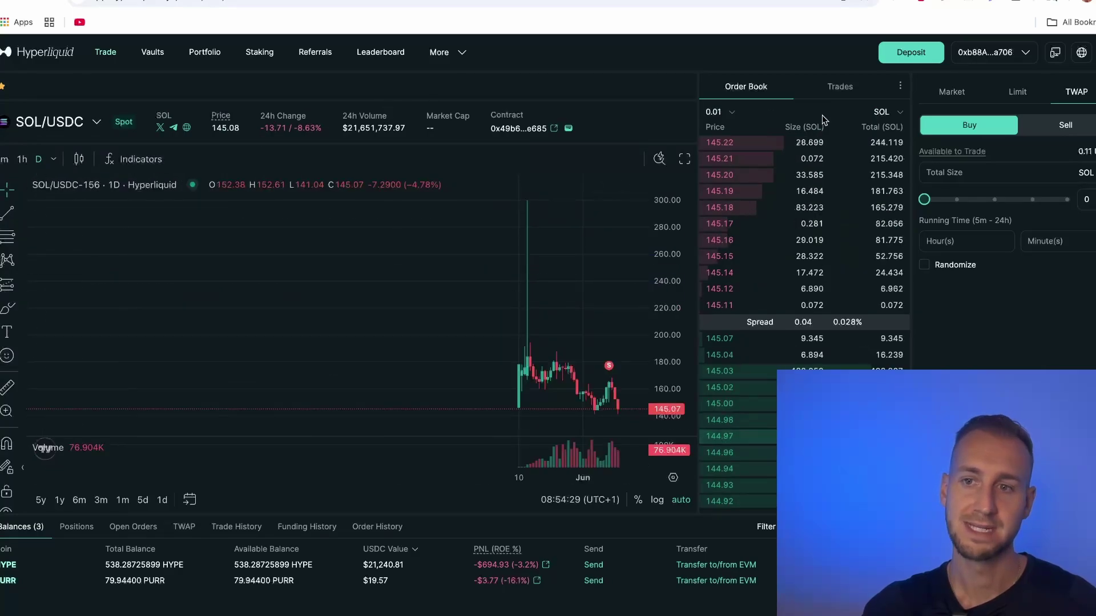
click(1059, 126)
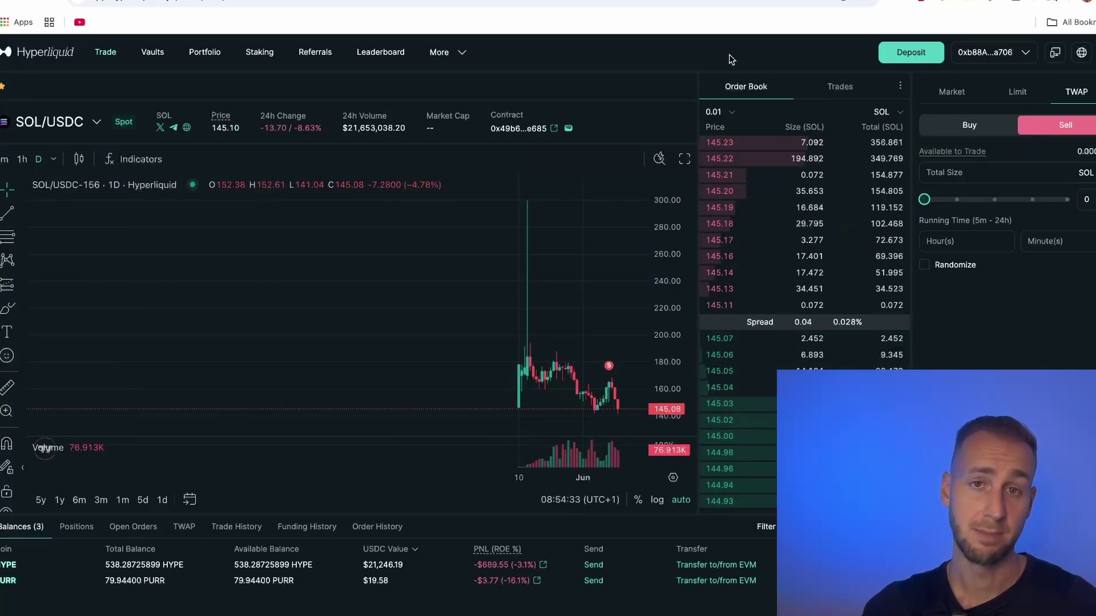
- Switch to the deBridge swap page and select ETH on Base as the token to pay
click(910, 52)
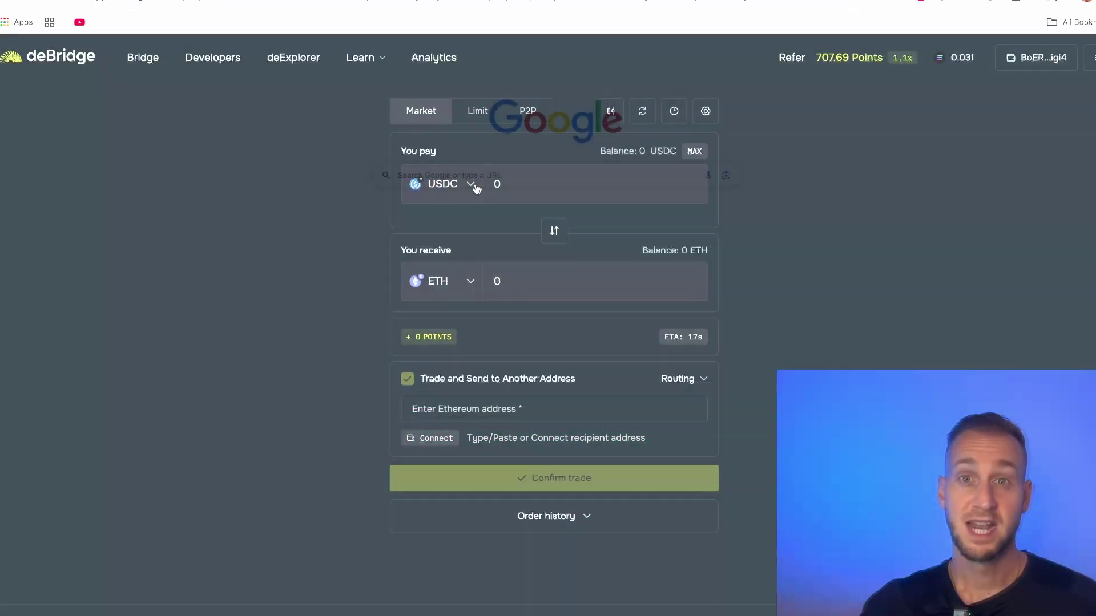
click(474, 183)
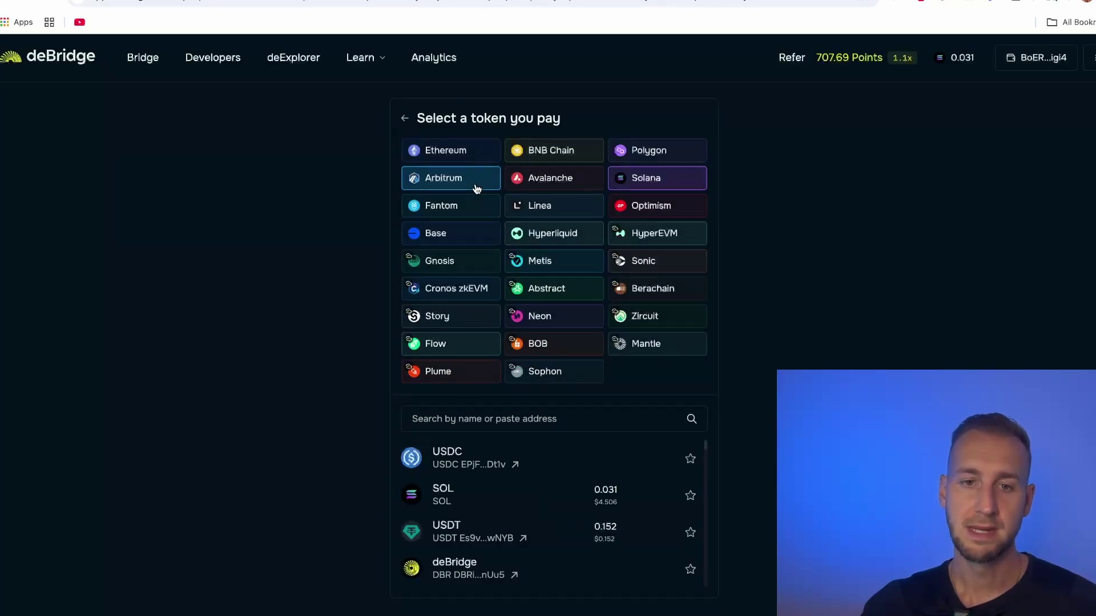
click(450, 228)
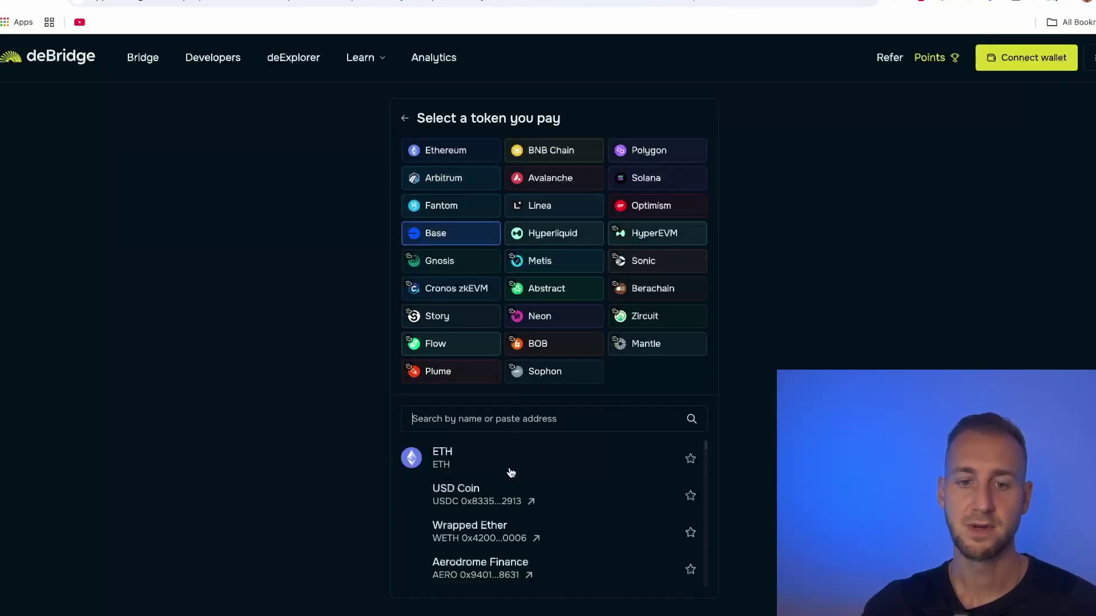
click(528, 459)
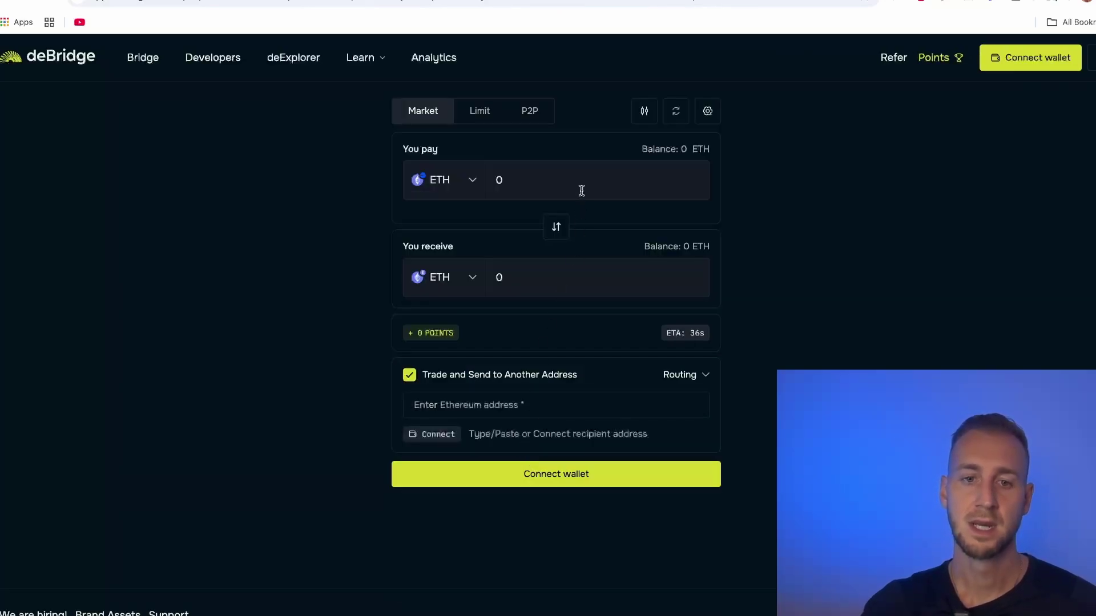
- Select USDC on Hyperliquid as the token to receive and activate the pay amount for entry
click(469, 279)
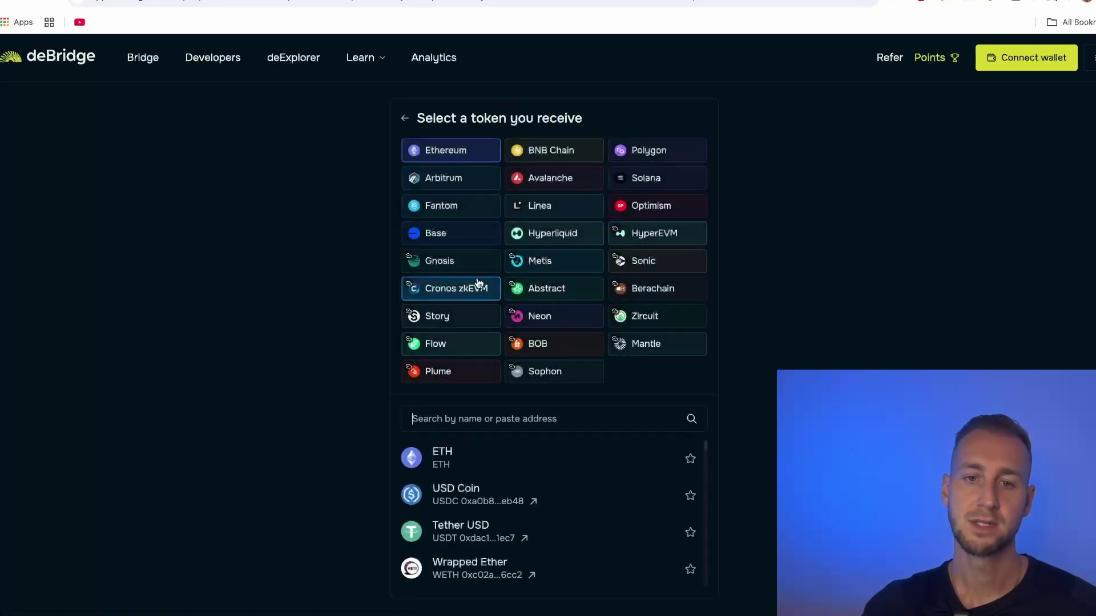
click(540, 234)
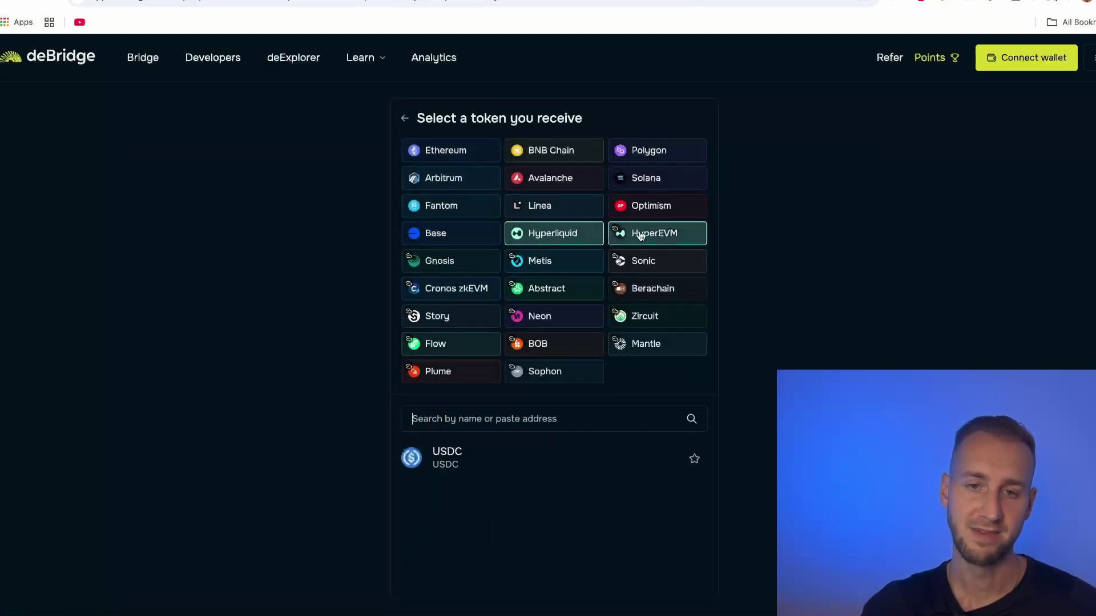
click(501, 451)
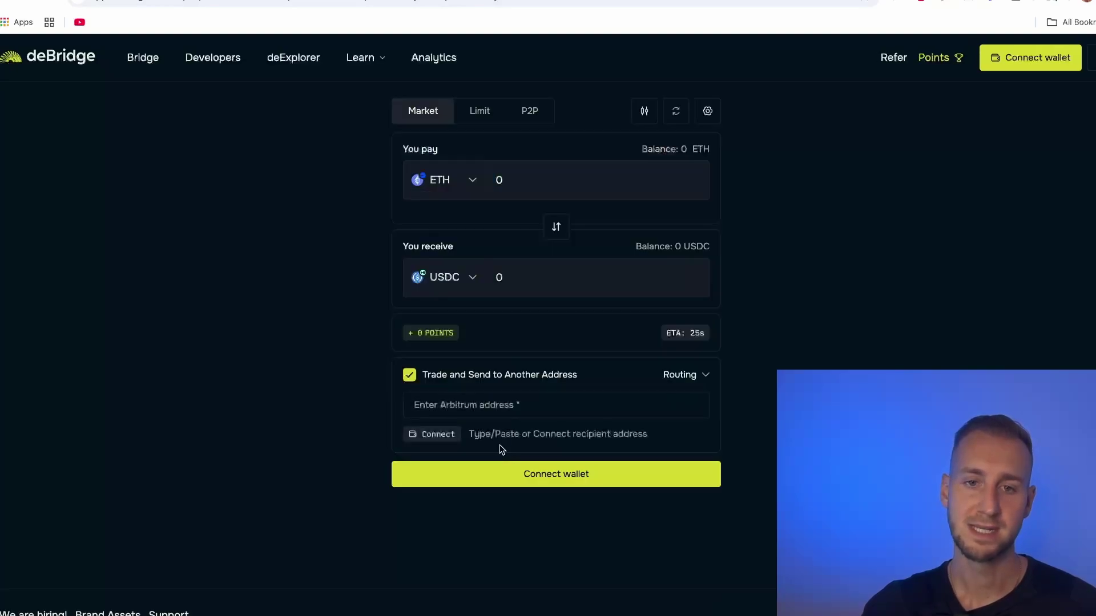
click(540, 183)
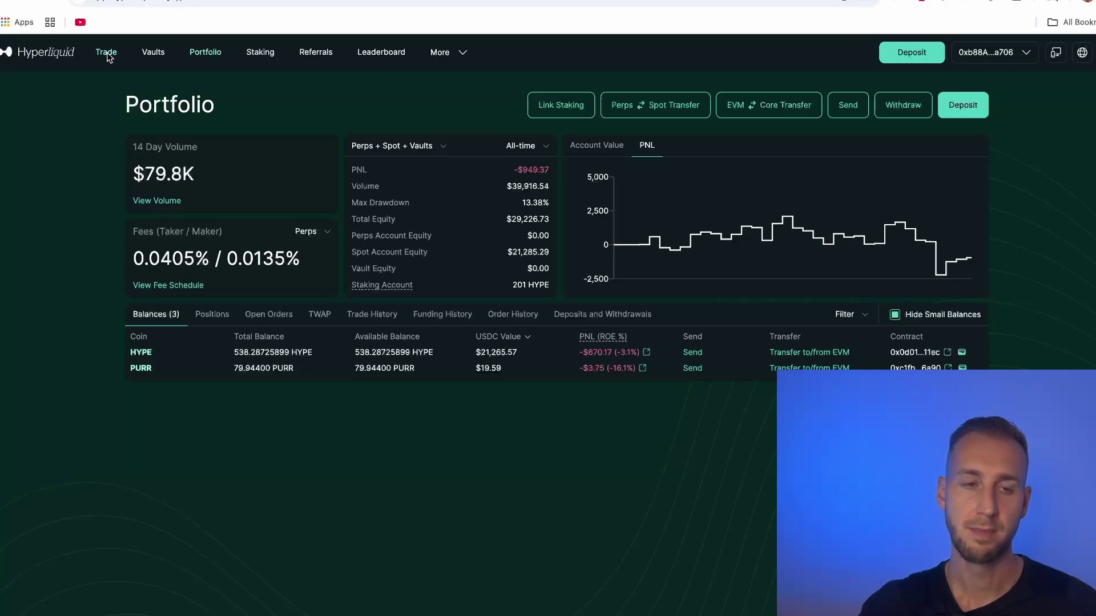
- Return to Hyperliquid's trading page and examine the SOL/USDC daily price chart
click(108, 52)
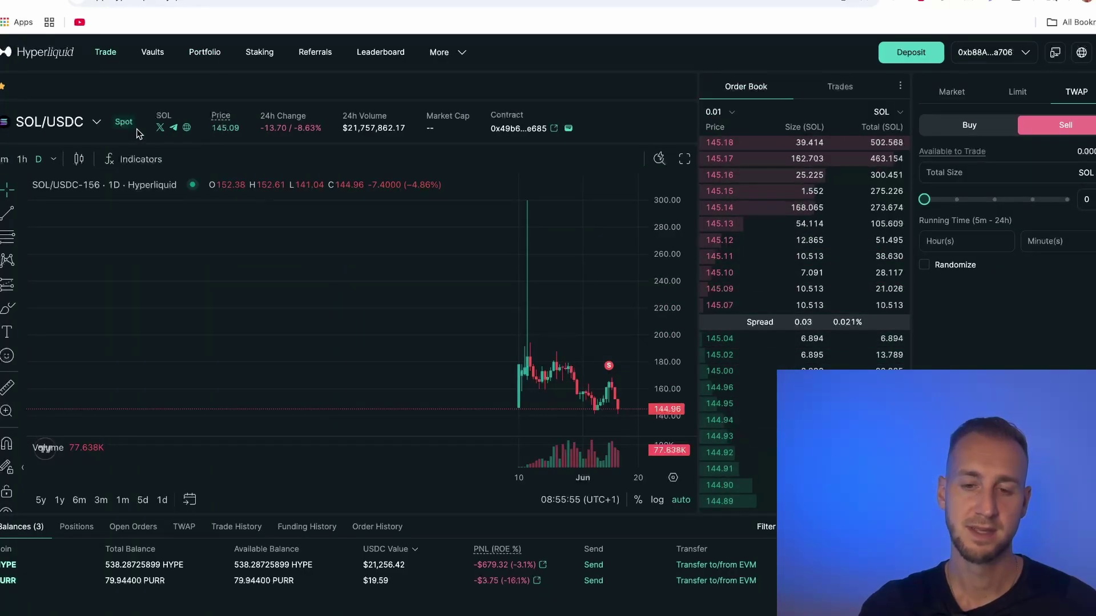
scroll(344, 257, up, 5)
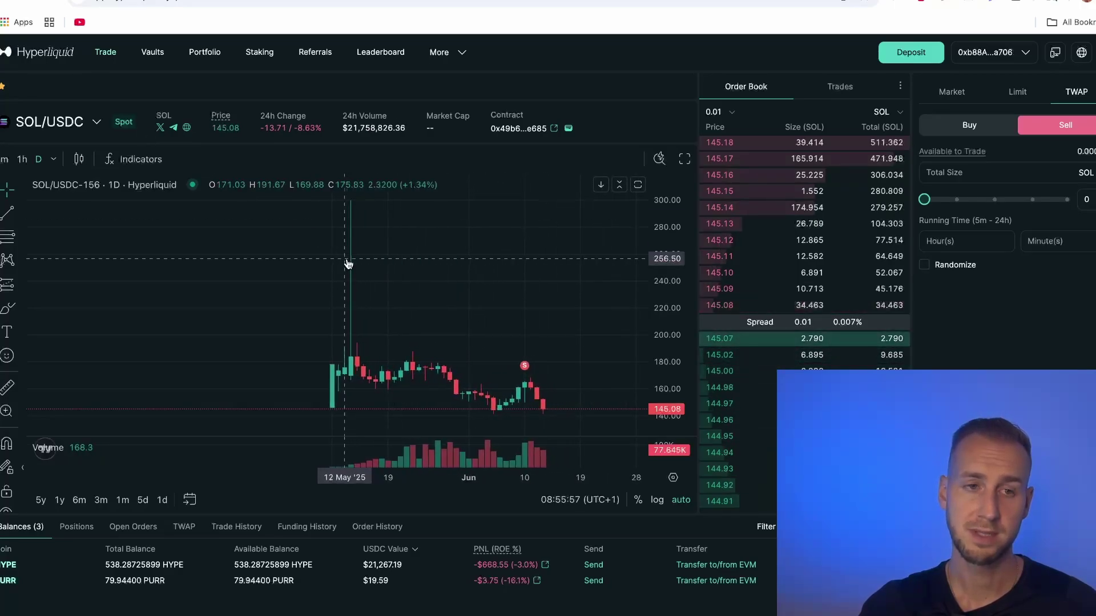
scroll(346, 259, right, 3)
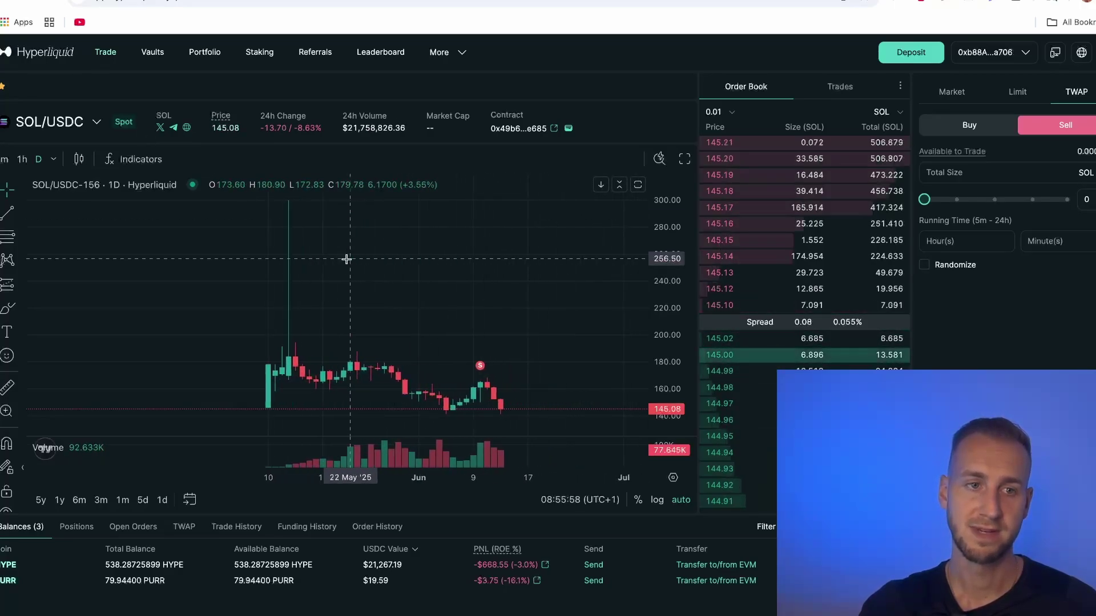
- Open the BTC-USD perpetual market and set up a Buy / Long order with the size at 52%
click(98, 122)
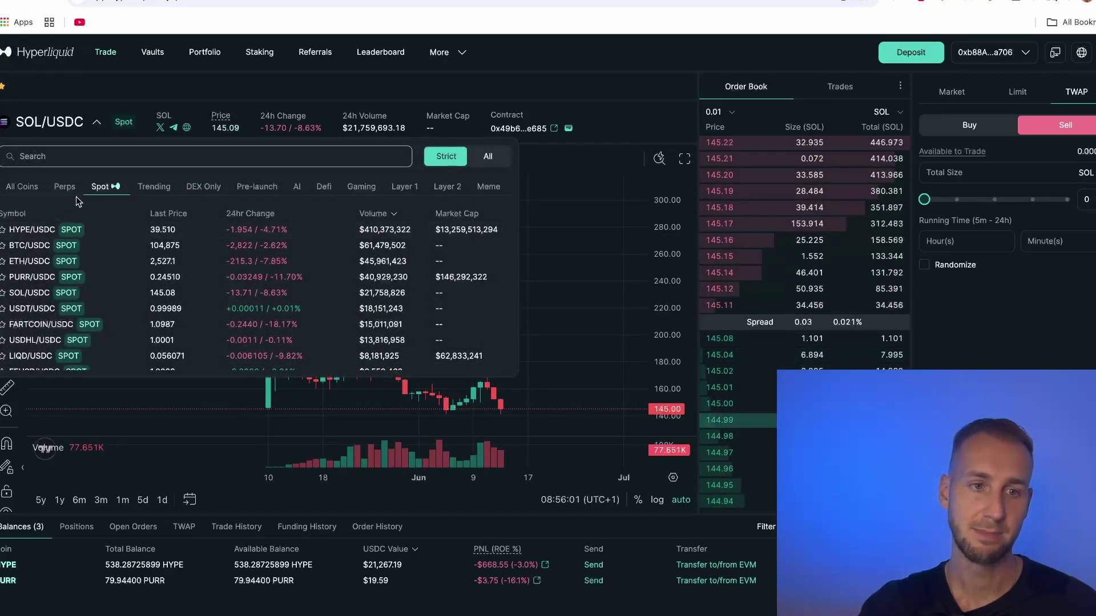
click(65, 188)
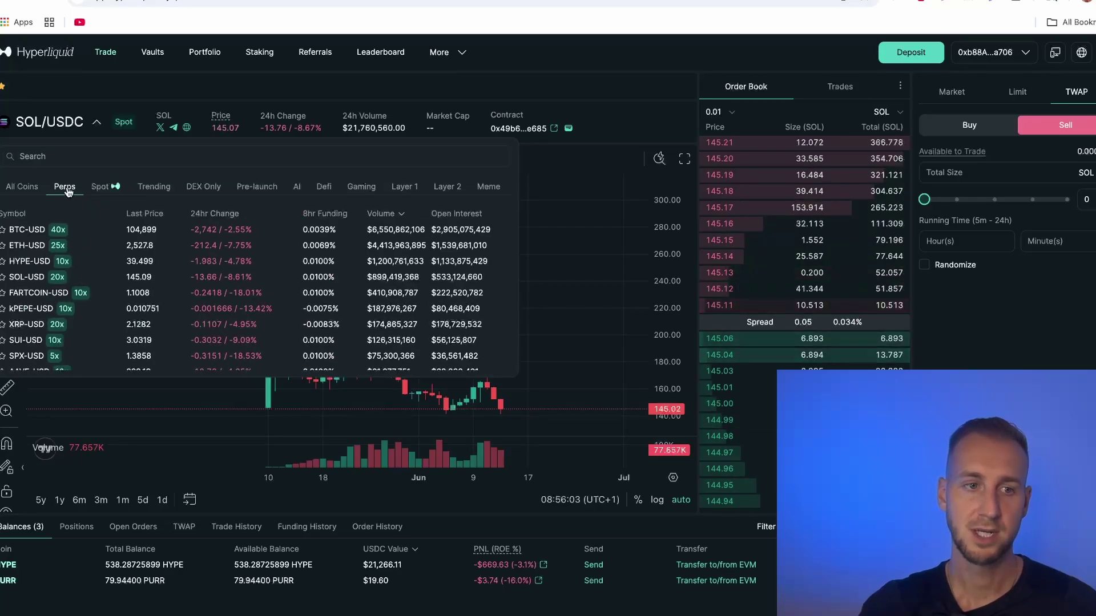
click(69, 230)
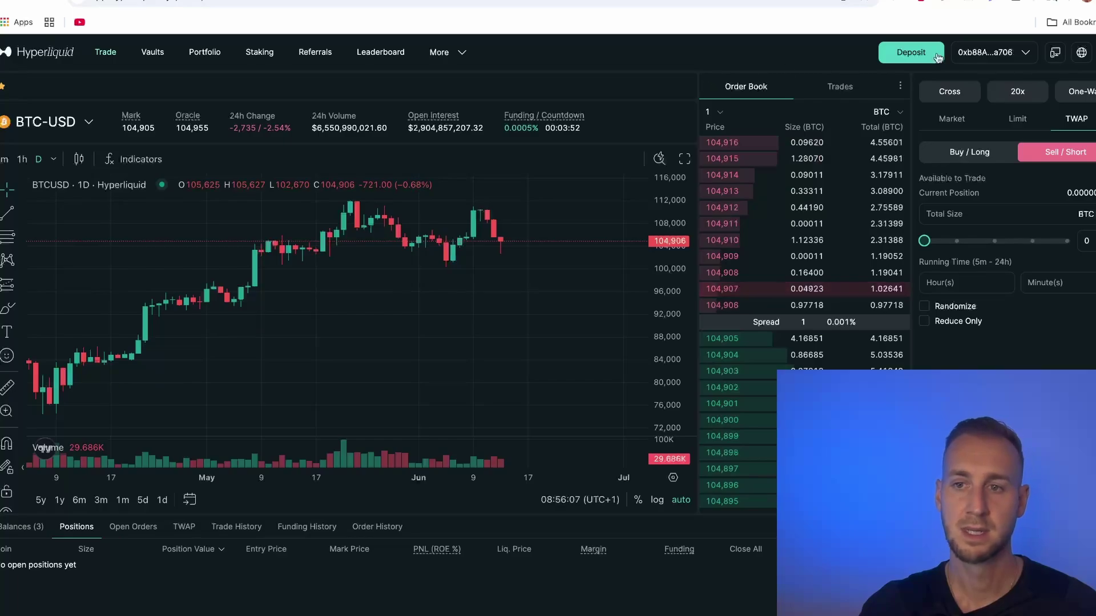
click(970, 154)
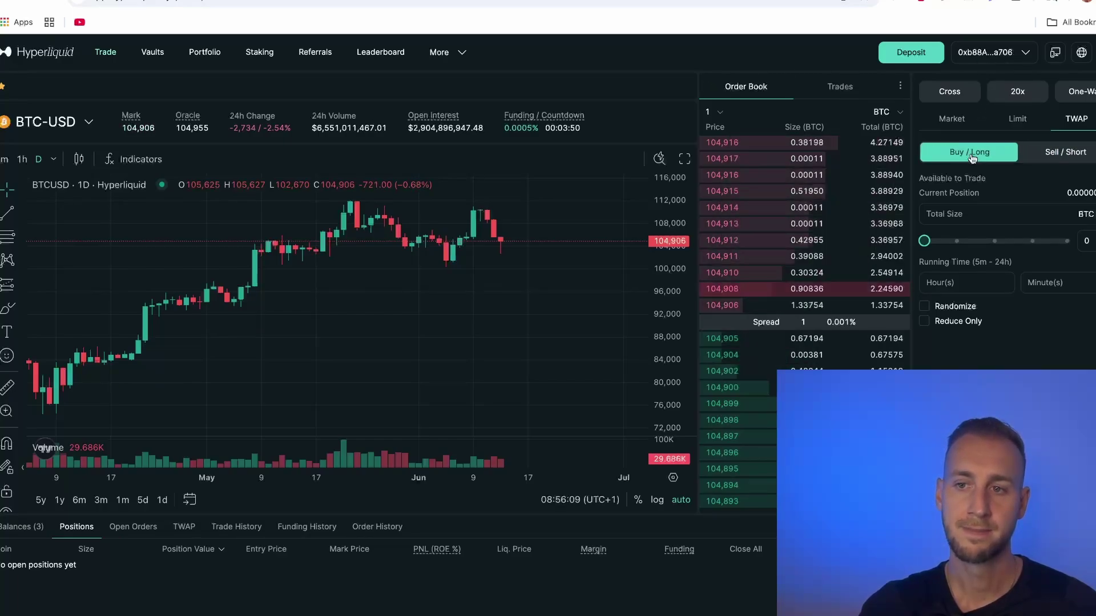
drag(924, 241, 997, 242)
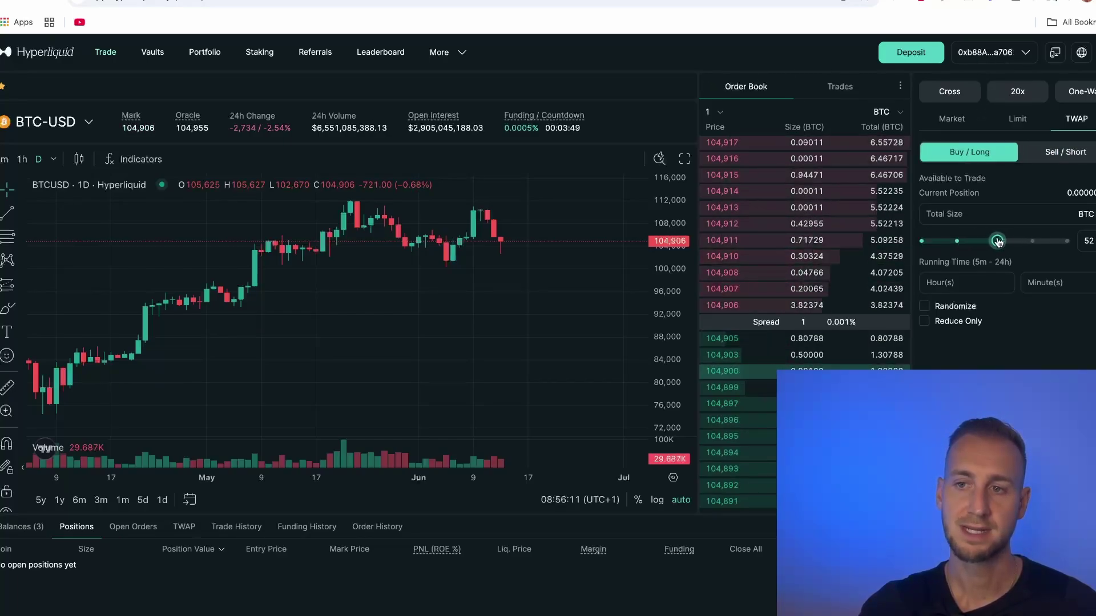
click(1017, 95)
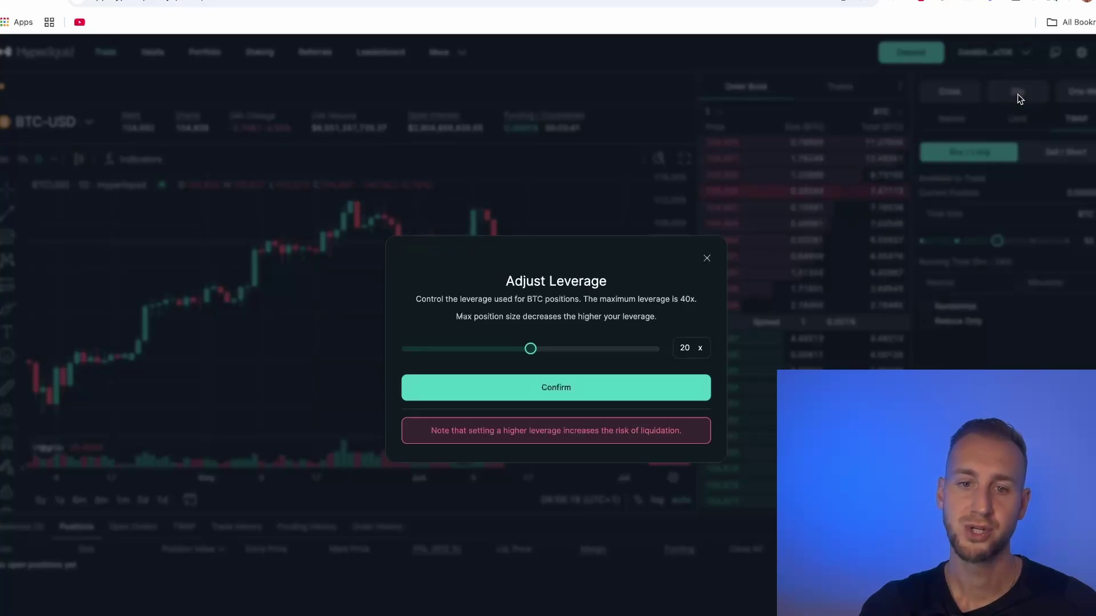
drag(530, 354, 551, 345)
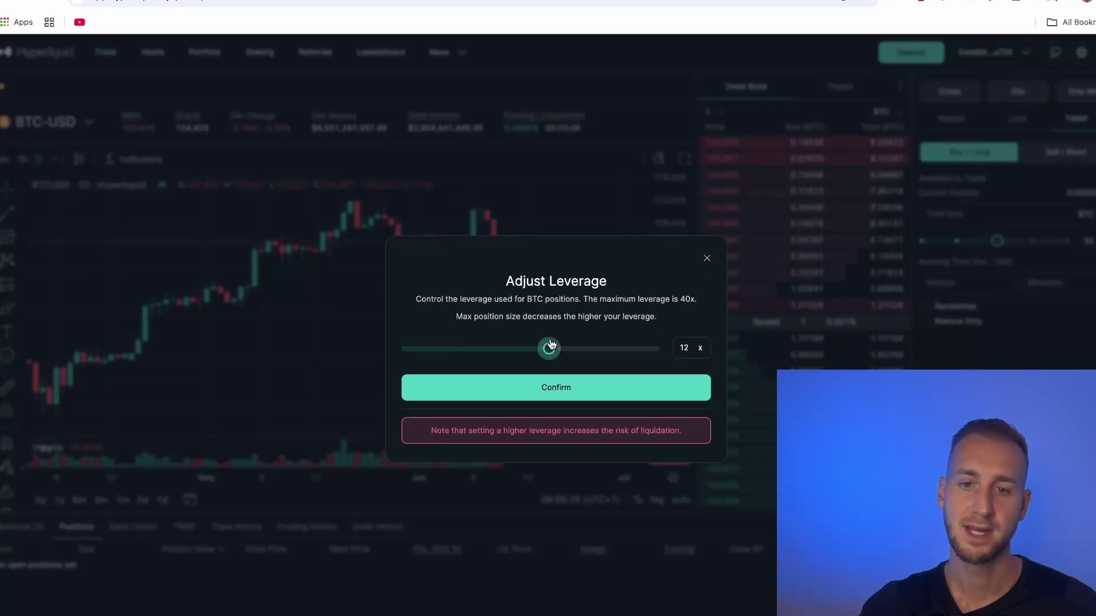
click(707, 261)
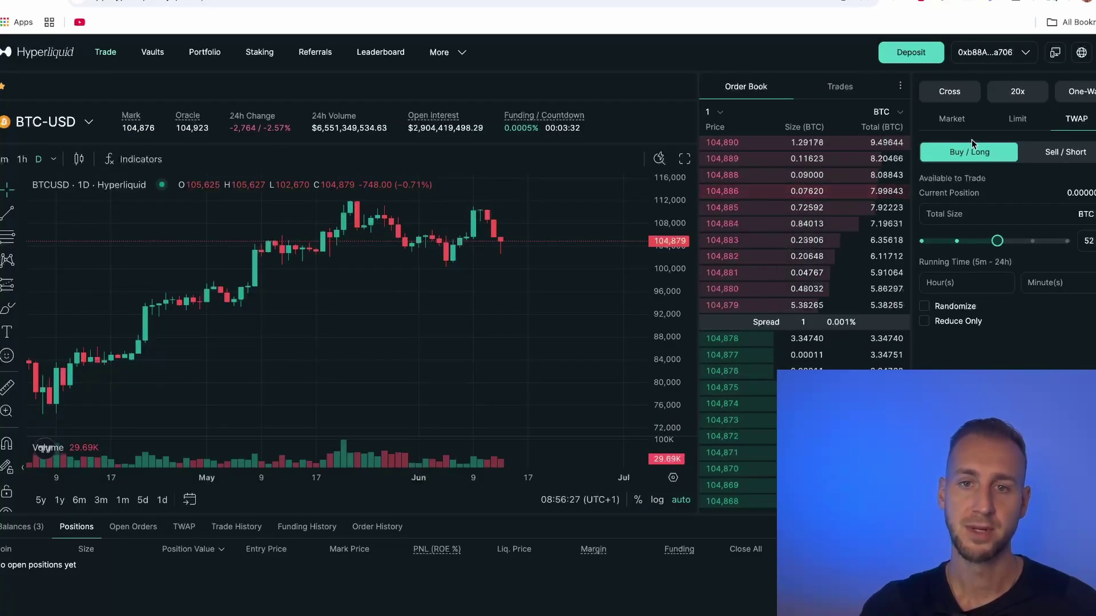
- Switch the BTC order side to Sell / Short and look through the available perpetual markets
click(1053, 160)
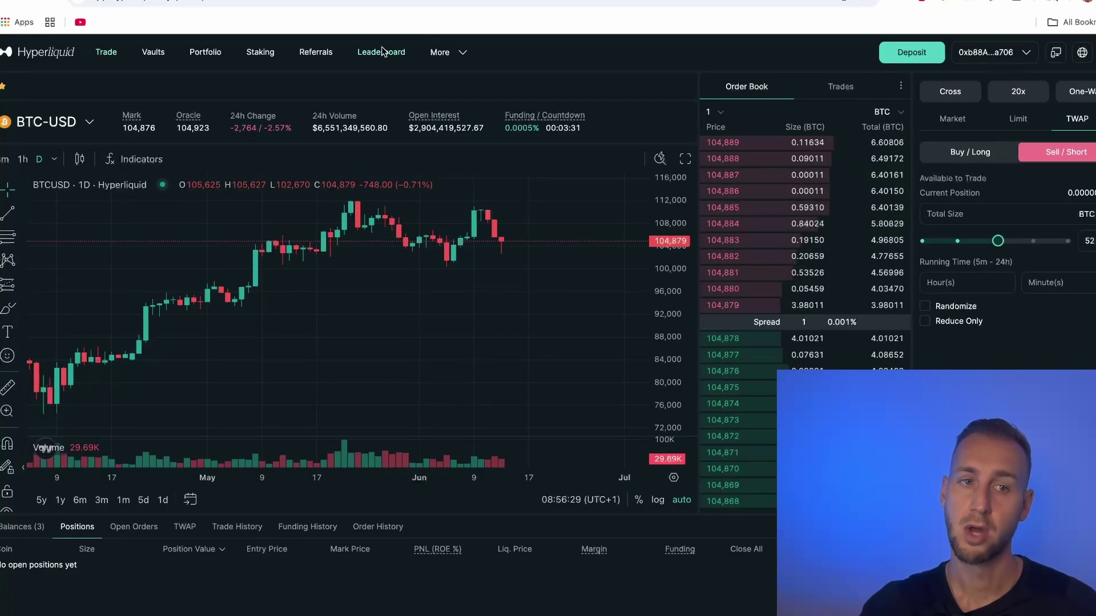
click(90, 121)
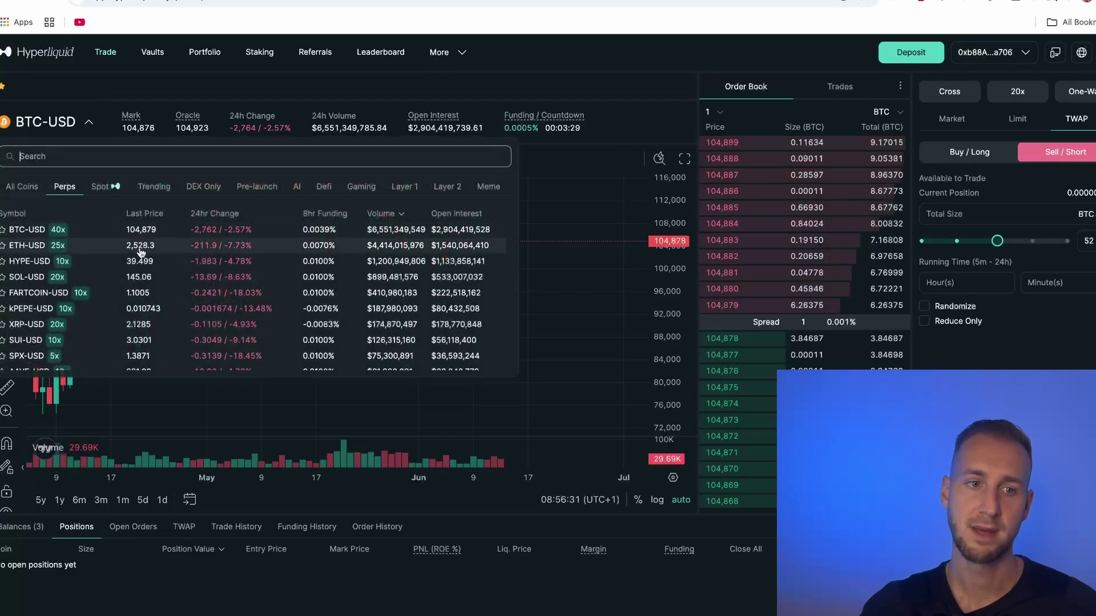
scroll(139, 253, down, 1)
scroll(140, 252, down, 3)
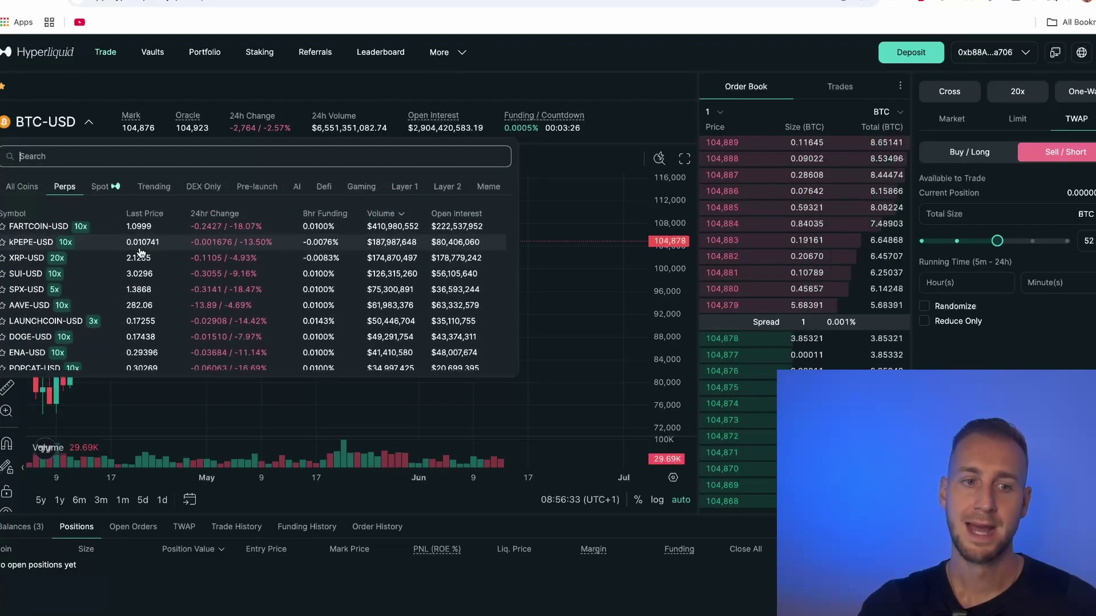
scroll(139, 253, down, 2)
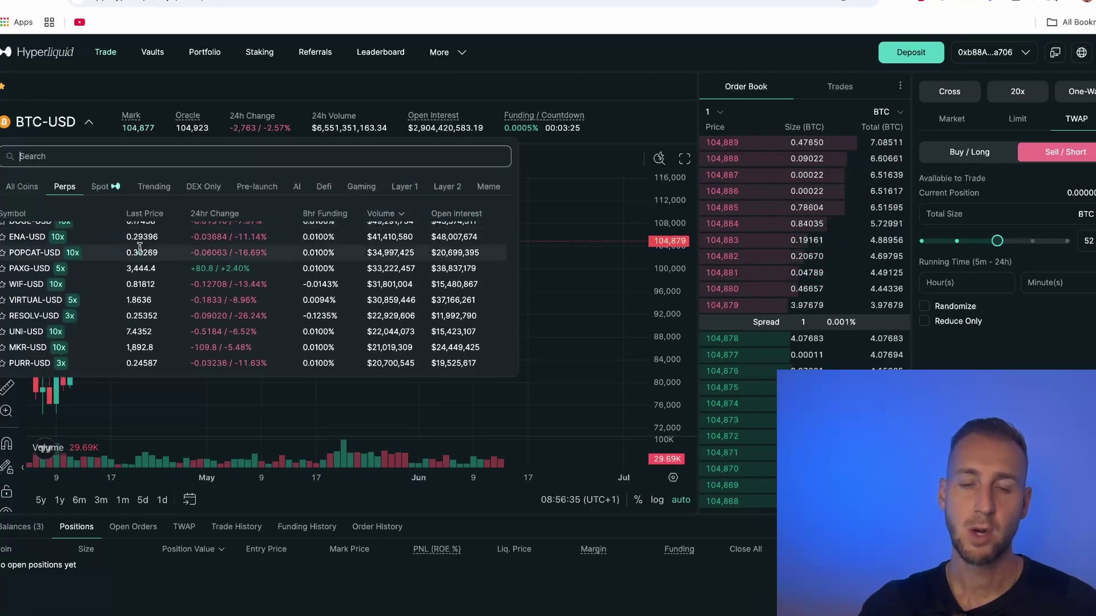
scroll(140, 253, down, 2)
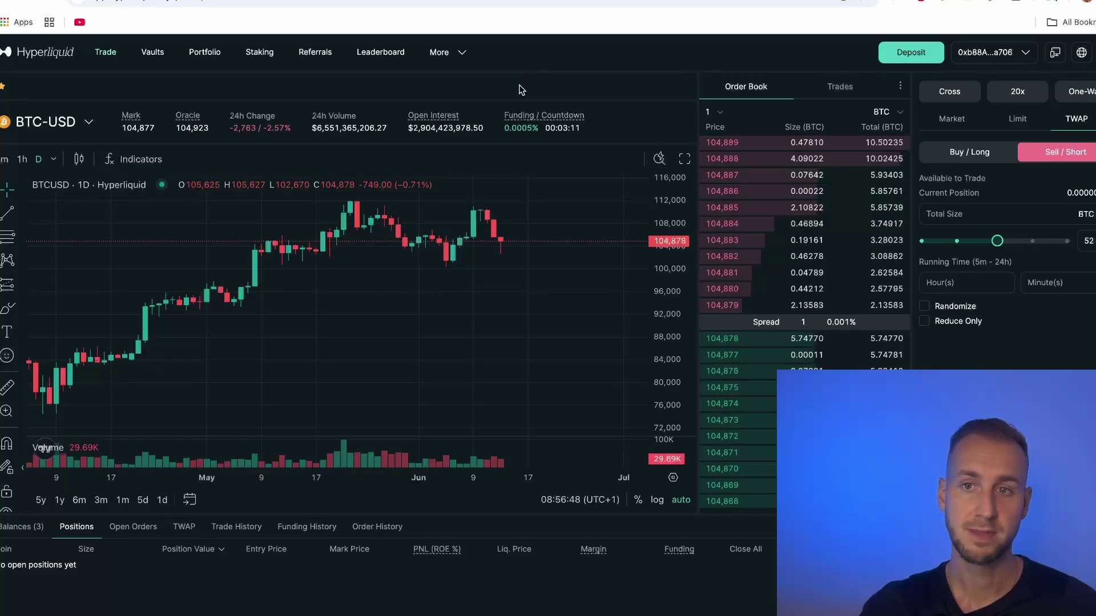
- Look through the list of available spot markets and return to its beginning
click(87, 121)
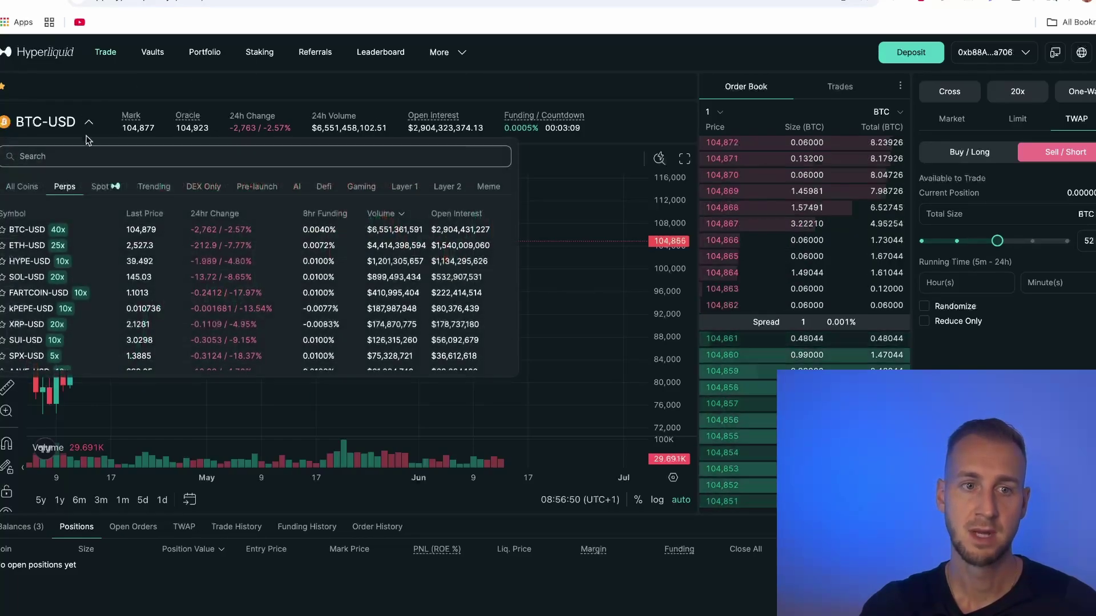
click(102, 187)
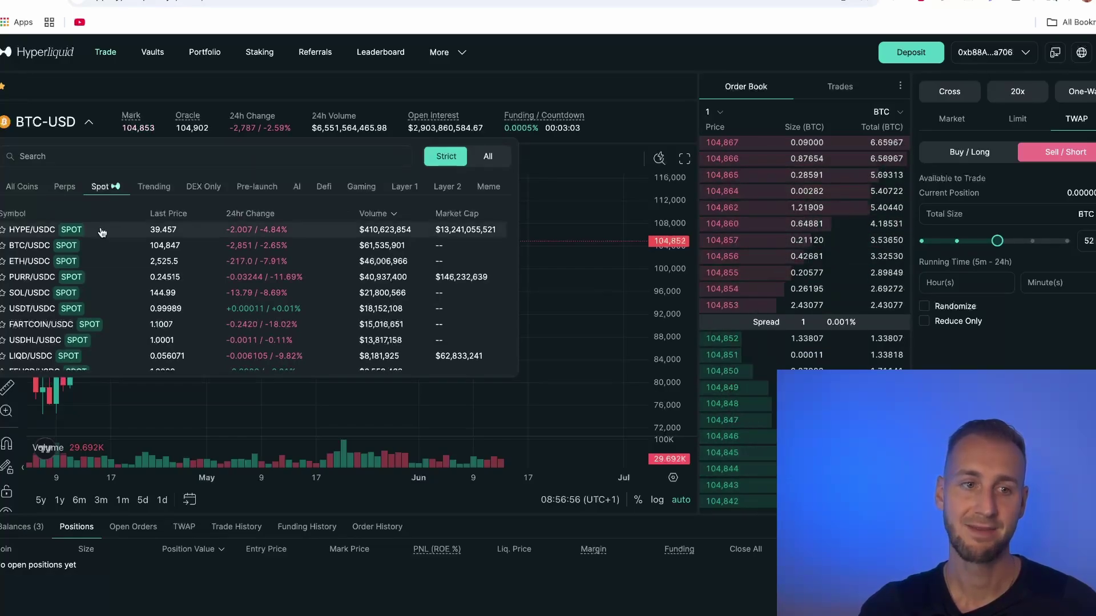
scroll(58, 311, down, 1)
scroll(57, 310, down, 10)
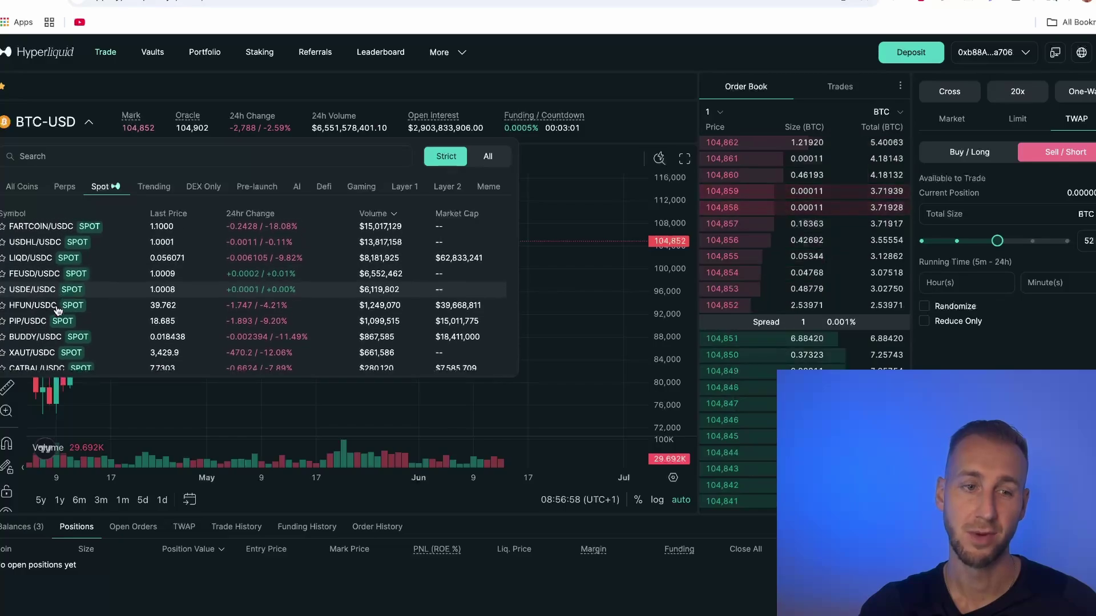
scroll(57, 309, up, 15)
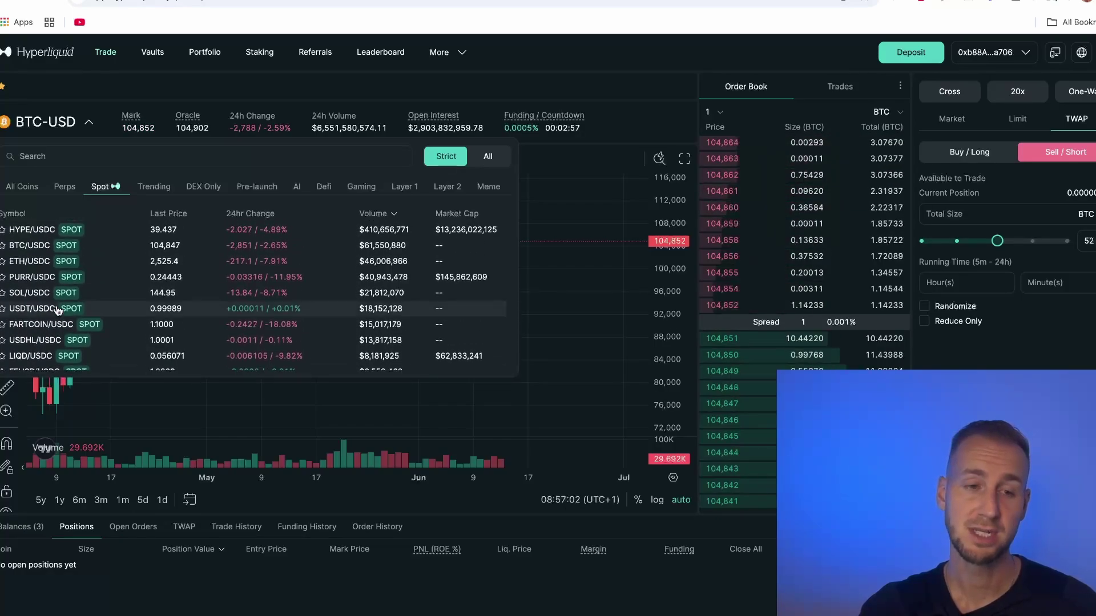
- Open the HYPE/USDC spot market and set up a Market sell order with the size at 55%
click(128, 230)
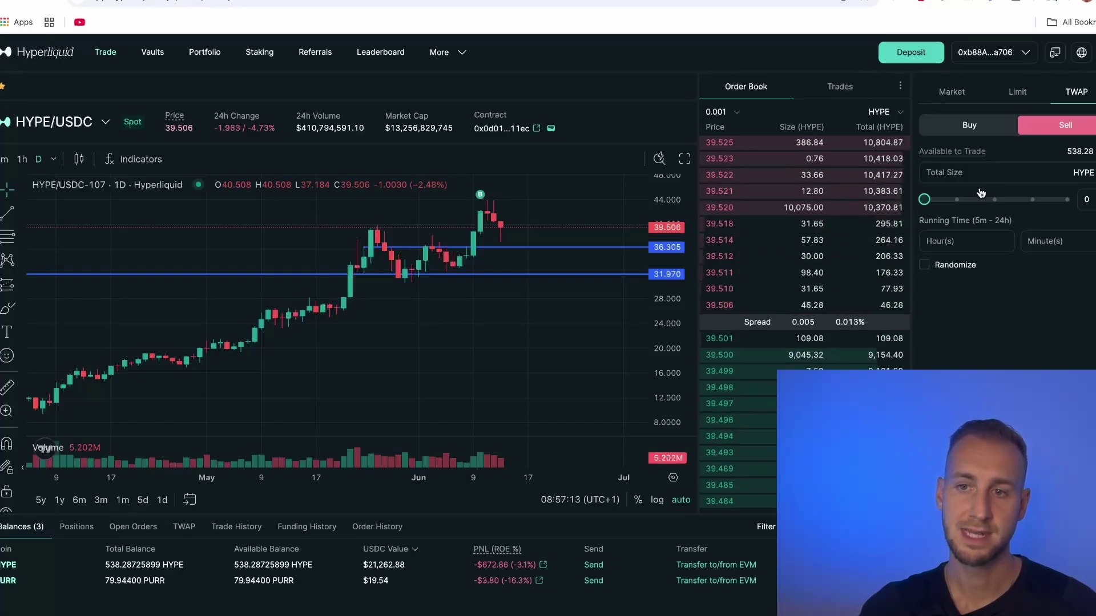
drag(924, 199, 1003, 203)
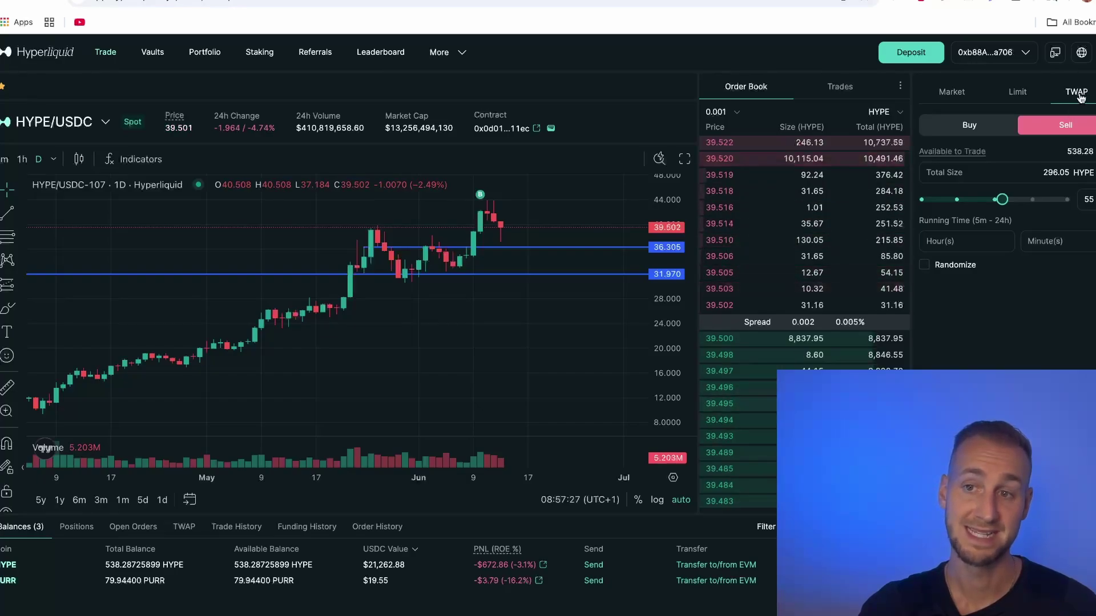
click(1016, 96)
click(952, 93)
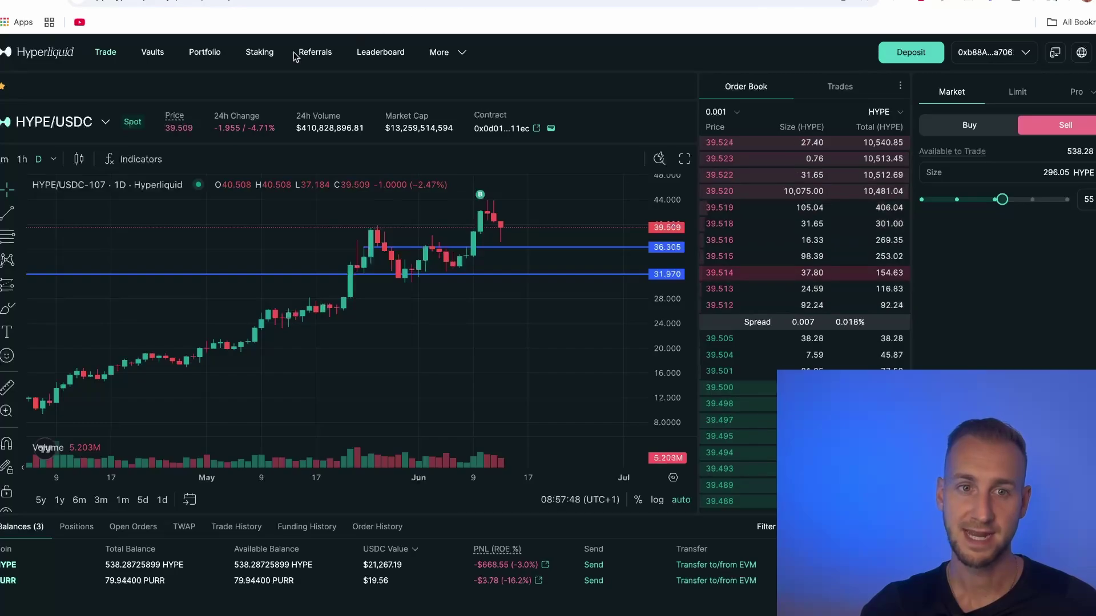
- Open the Staking page and transfer 1 HYPE from the spot balance to the staking balance
click(261, 53)
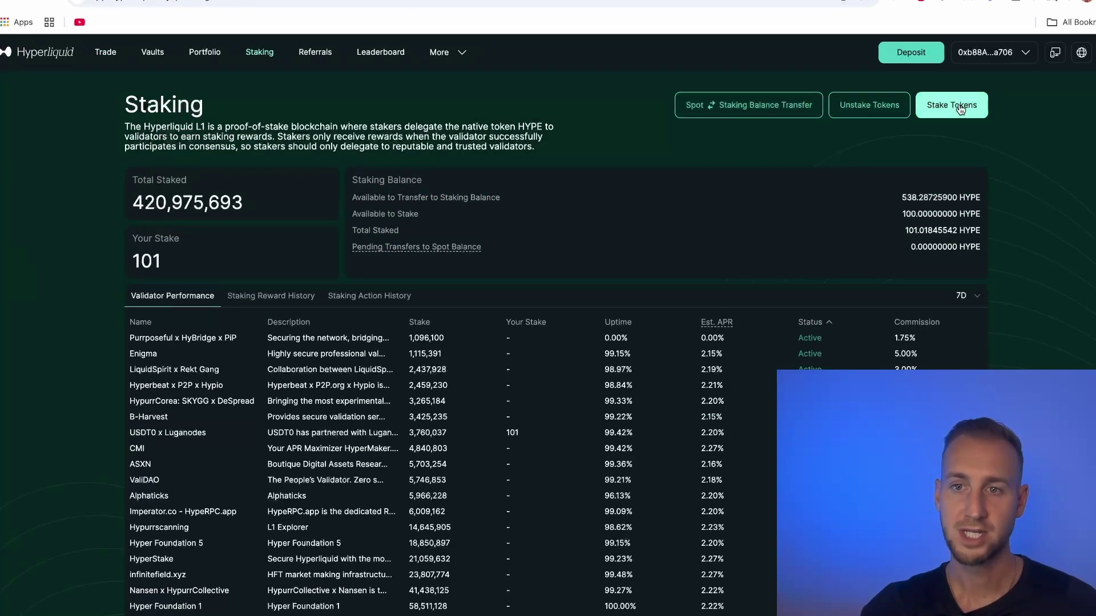
click(775, 106)
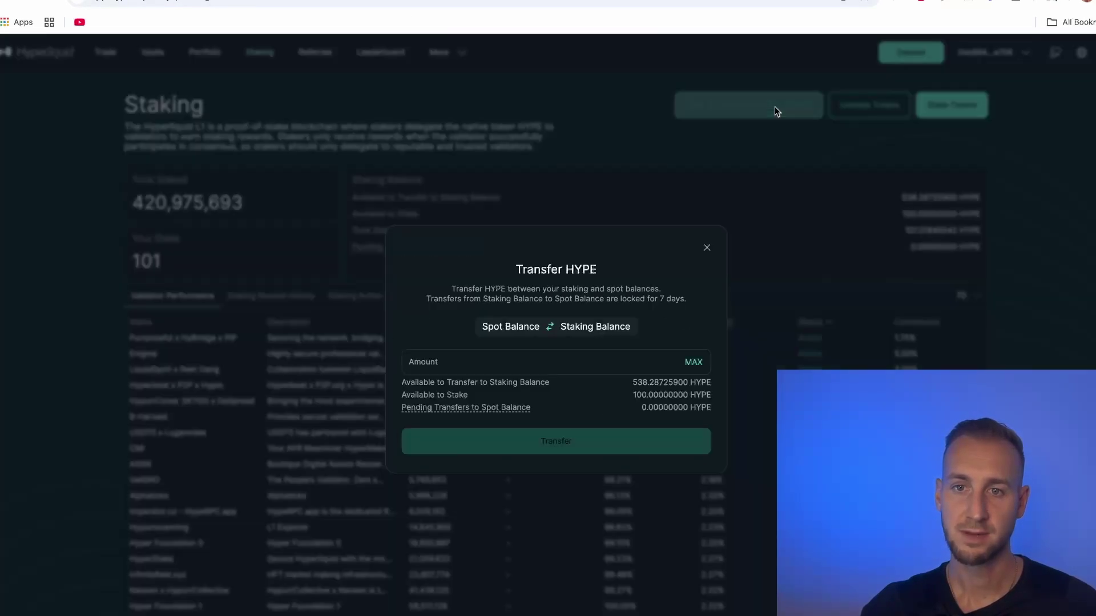
click(525, 365)
text(1)
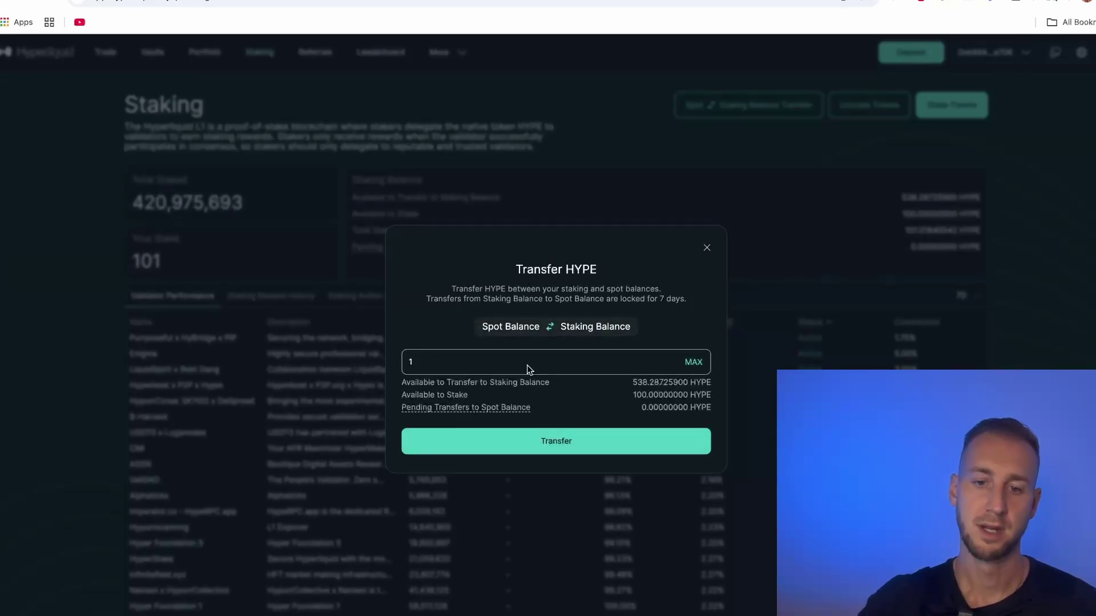
click(557, 442)
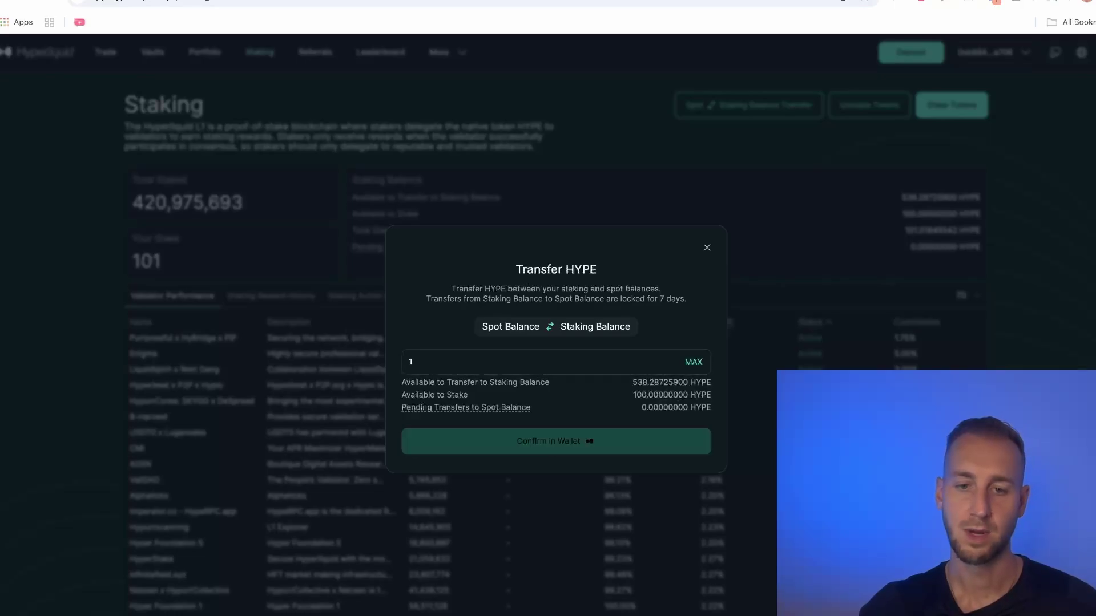
- Try to stake 101 HYPE with the validator Hyper Foundation 4
click(948, 105)
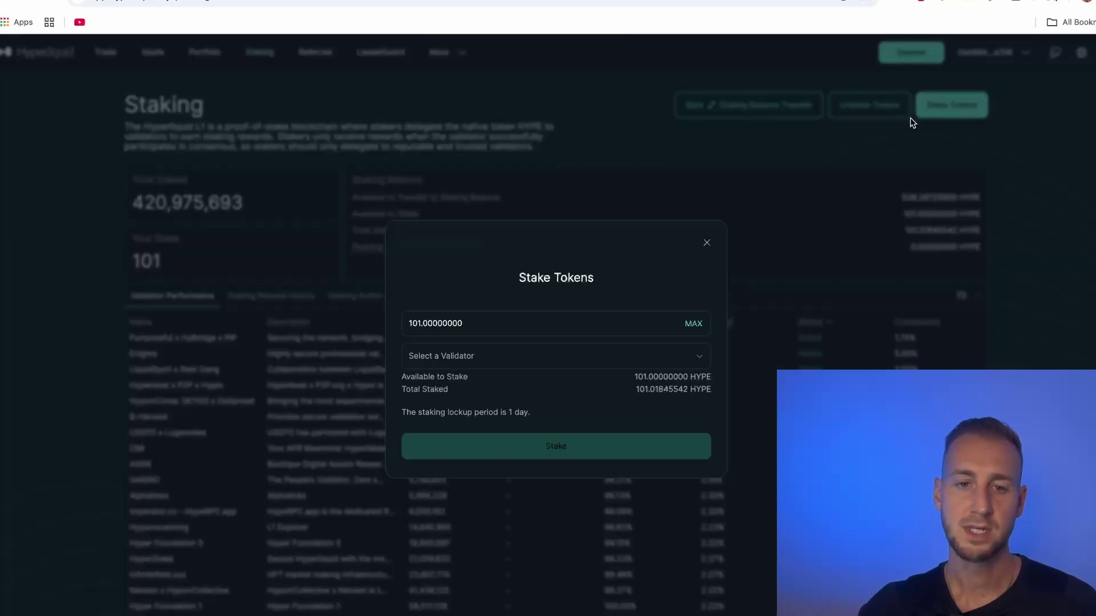
click(535, 327)
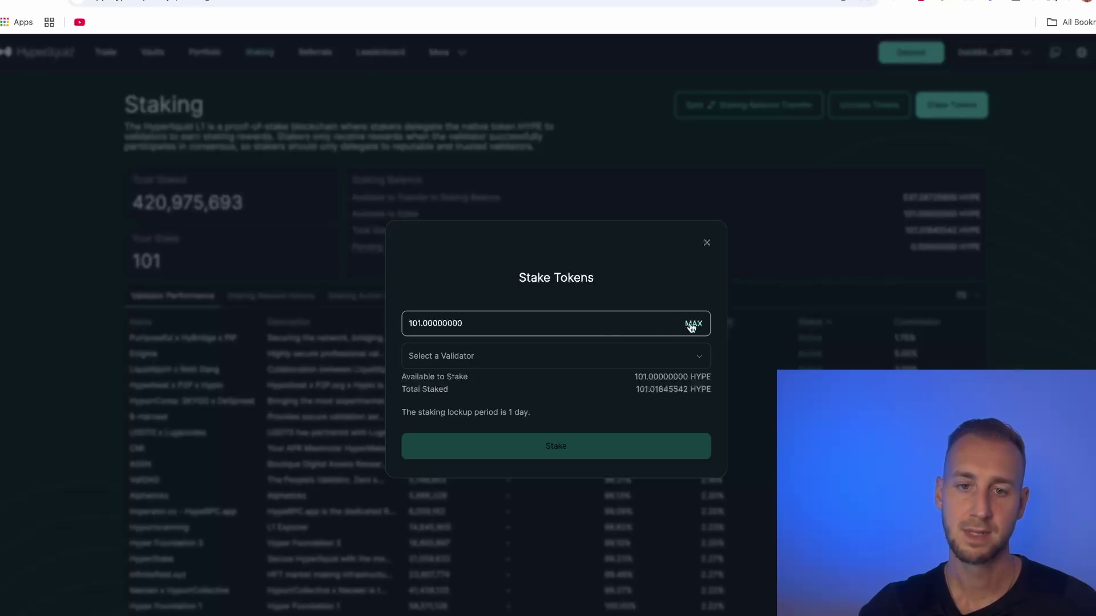
click(693, 356)
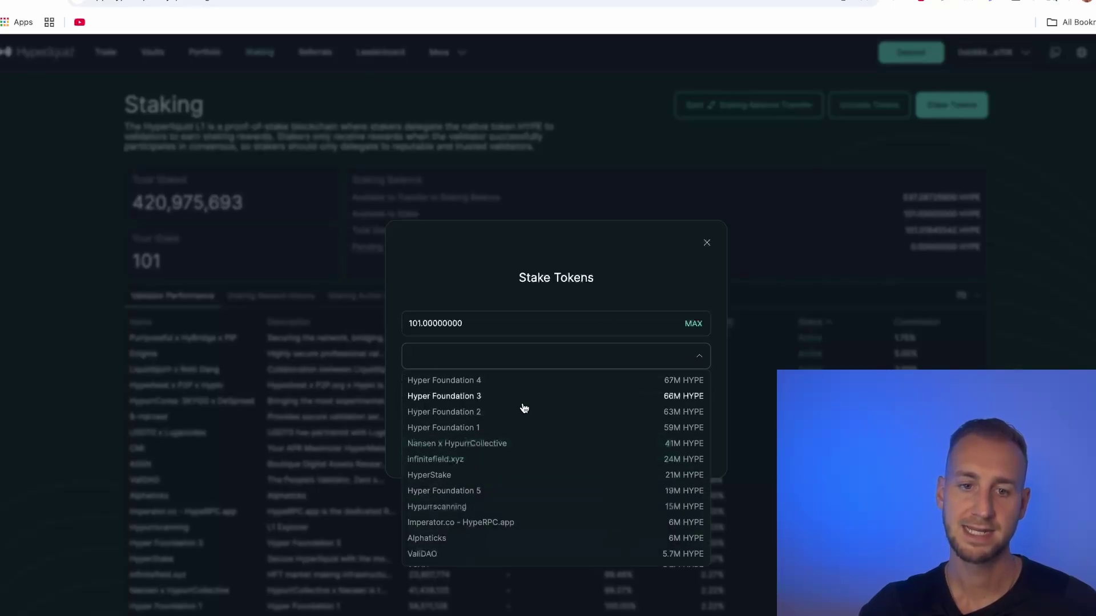
click(477, 381)
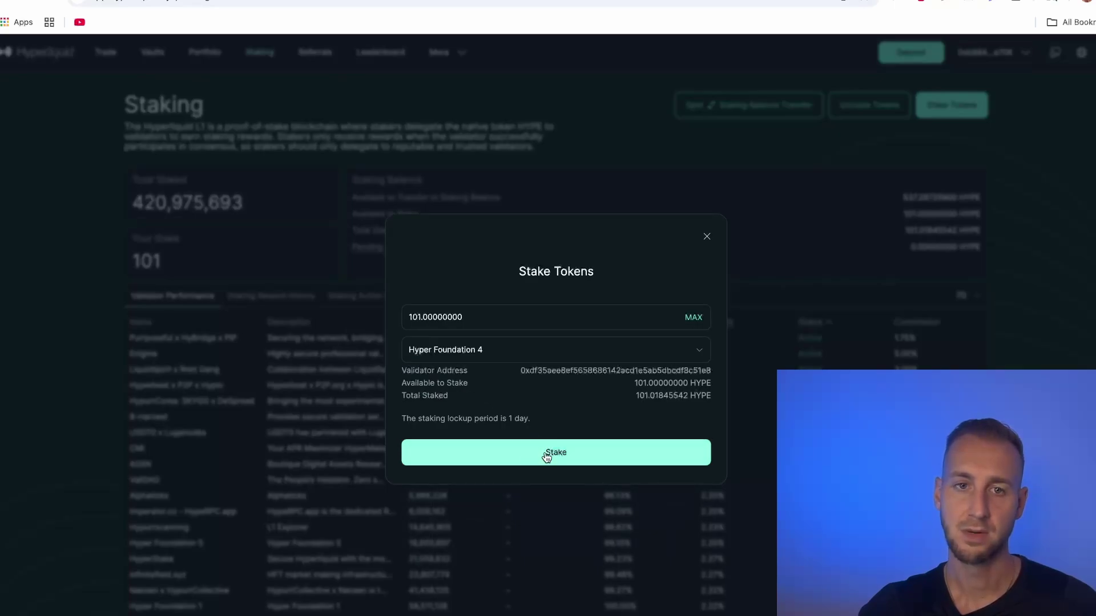
click(546, 455)
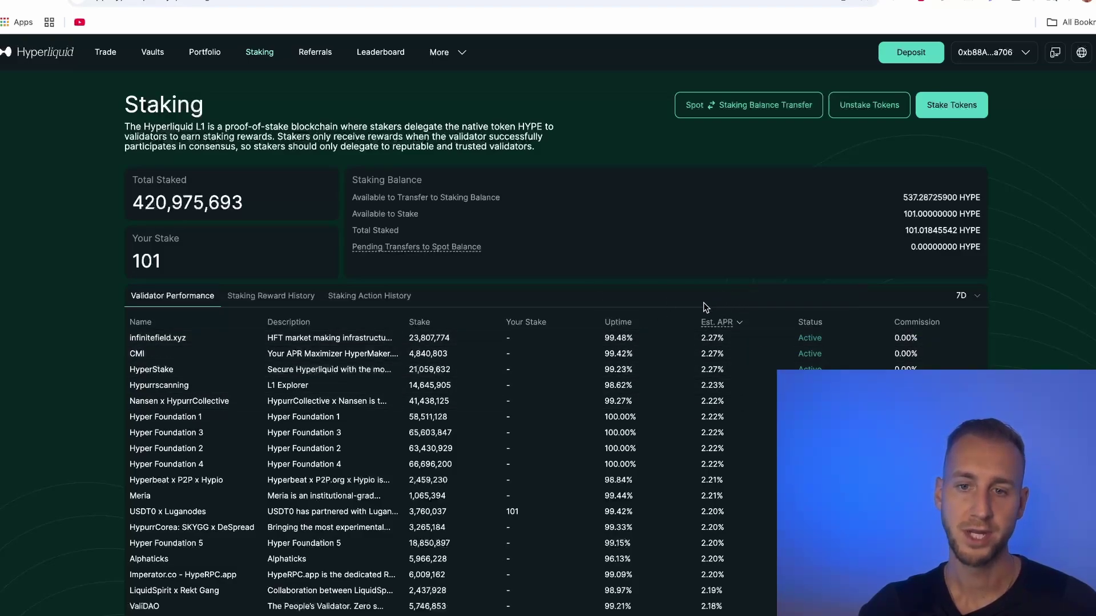
mouse_move(736, 323)
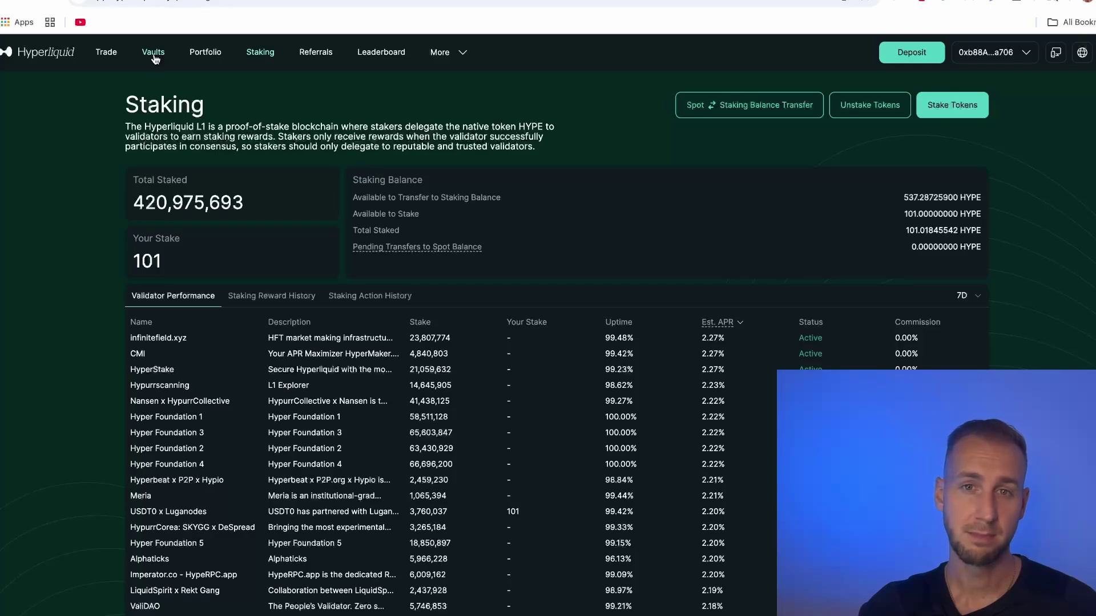
- Open the Hyperliquidity Provider (HLP) vault and examine its Account Value chart
click(154, 54)
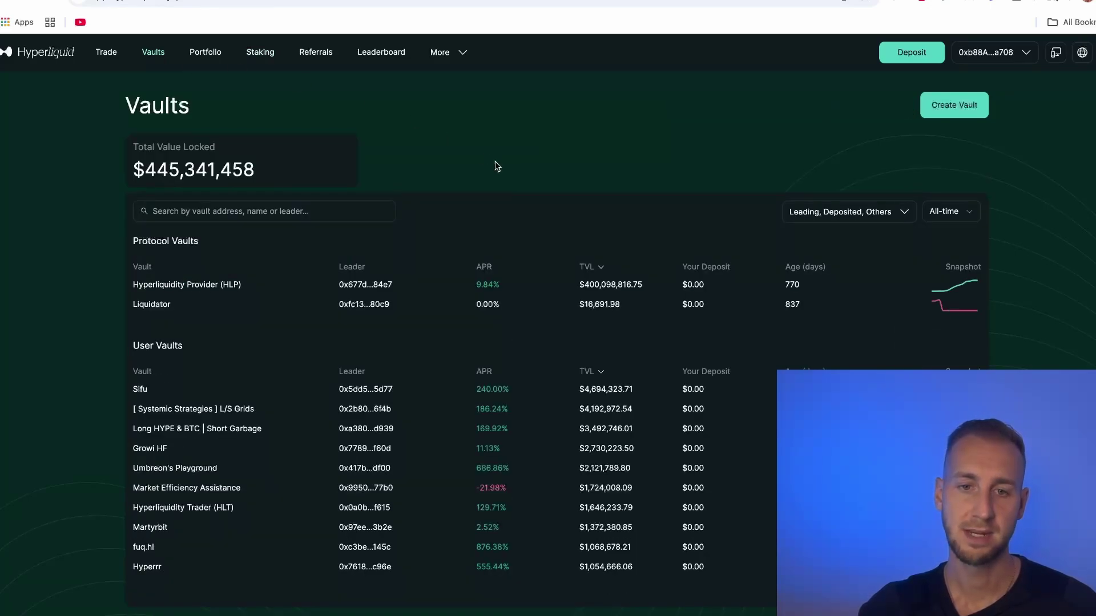
click(234, 290)
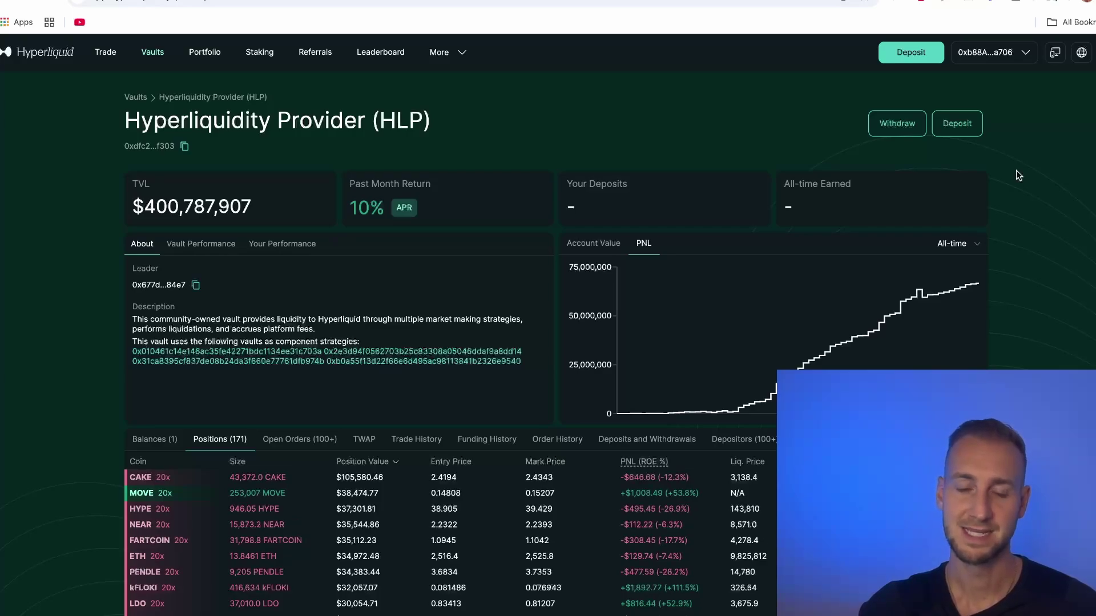
click(596, 249)
mouse_move(923, 279)
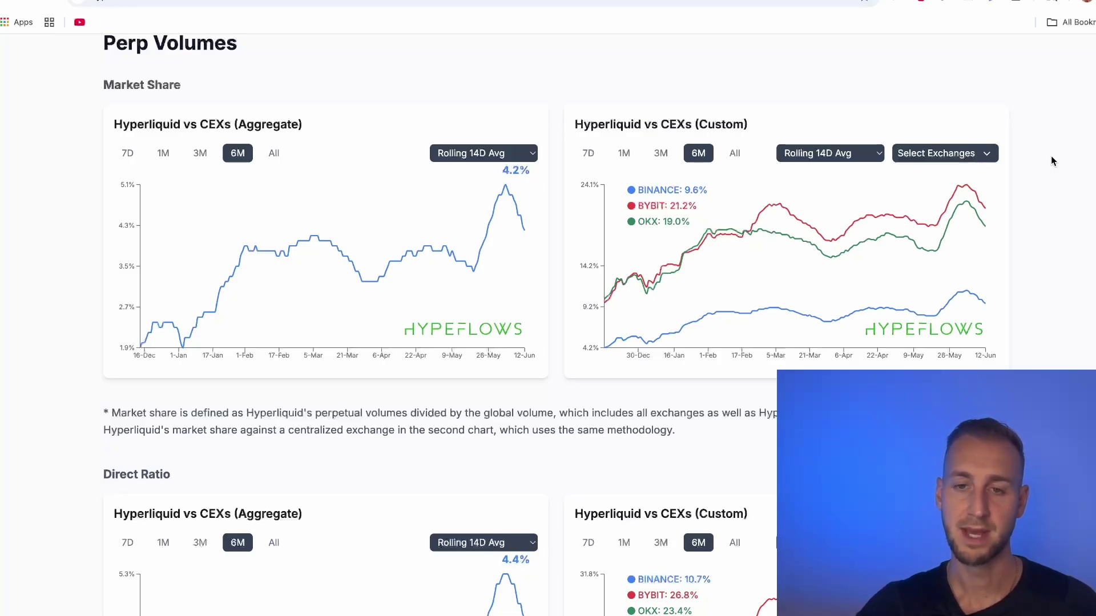
- Examine Hyperliquid's perp volume and open interest shares against centralized exchanges in the Hypeflows charts
scroll(1053, 161, down, 9)
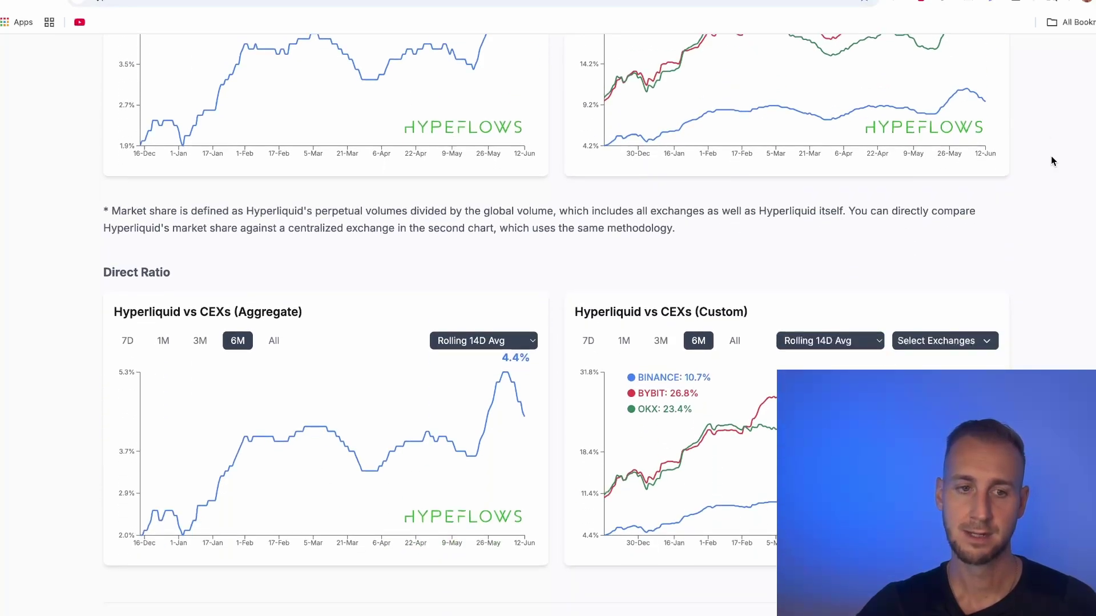
scroll(1052, 161, down, 5)
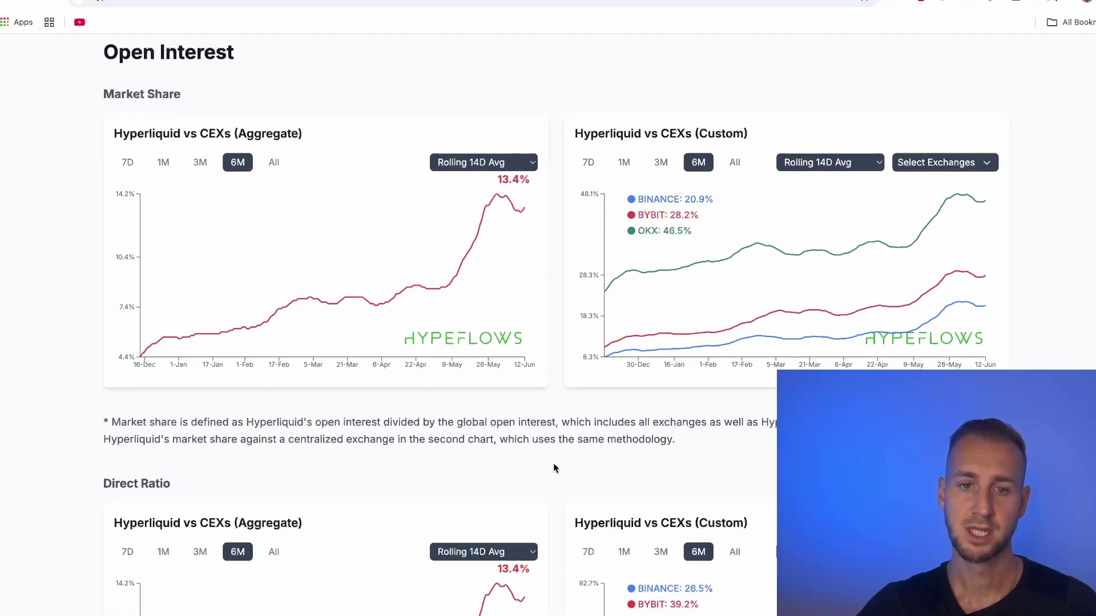
mouse_move(153, 353)
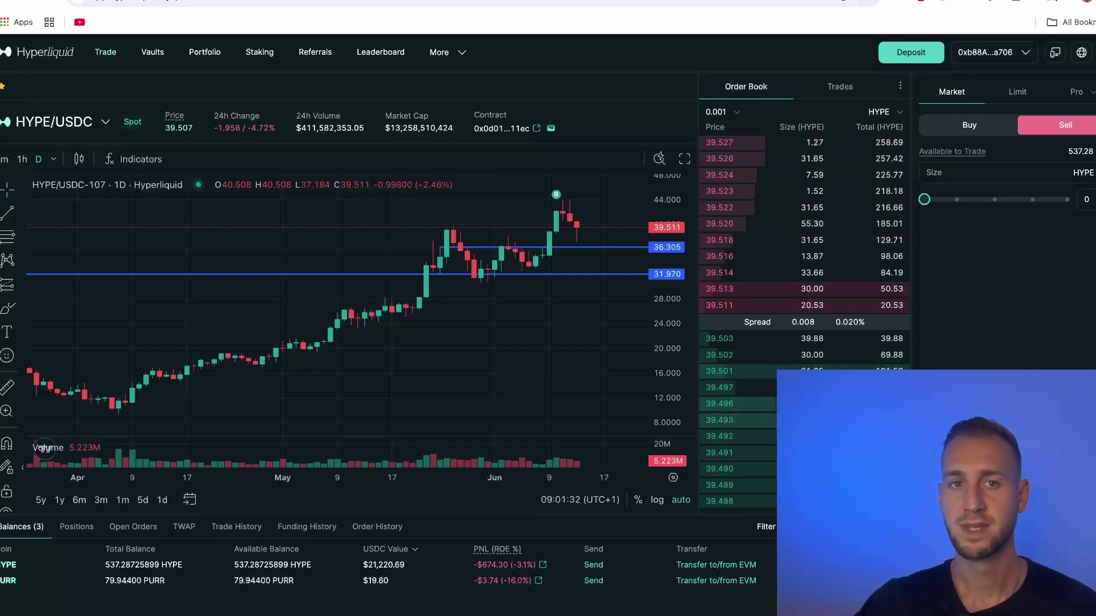
- Review the Assistance Fund section on the HYPE Burn page and return to Hyperliquid's HYPE/USDC market
key(ctrl+Tab)
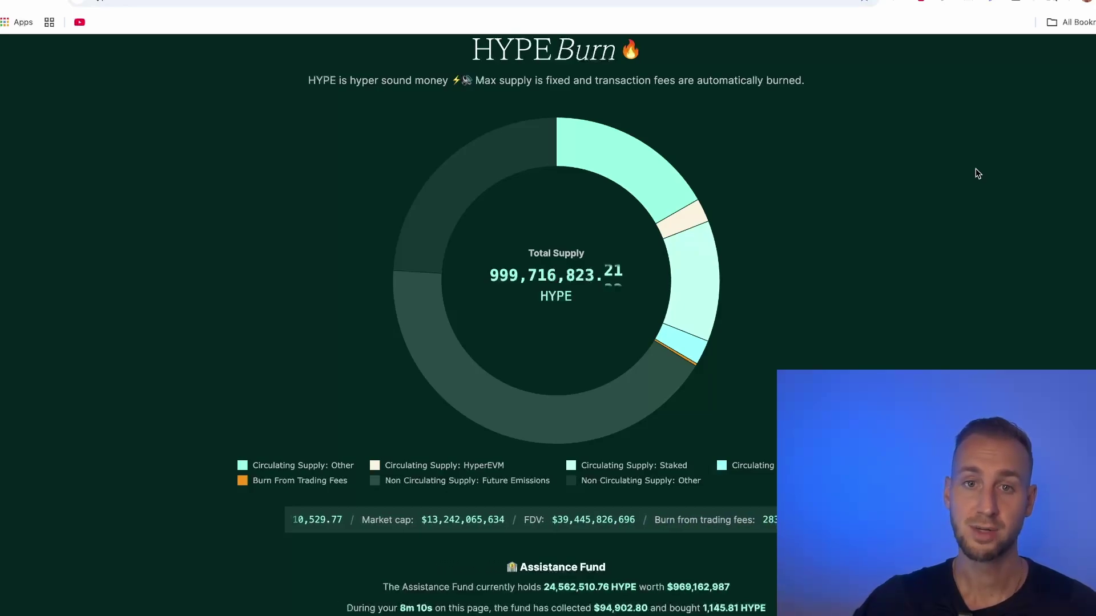
scroll(975, 169, down, 2)
scroll(976, 170, down, 5)
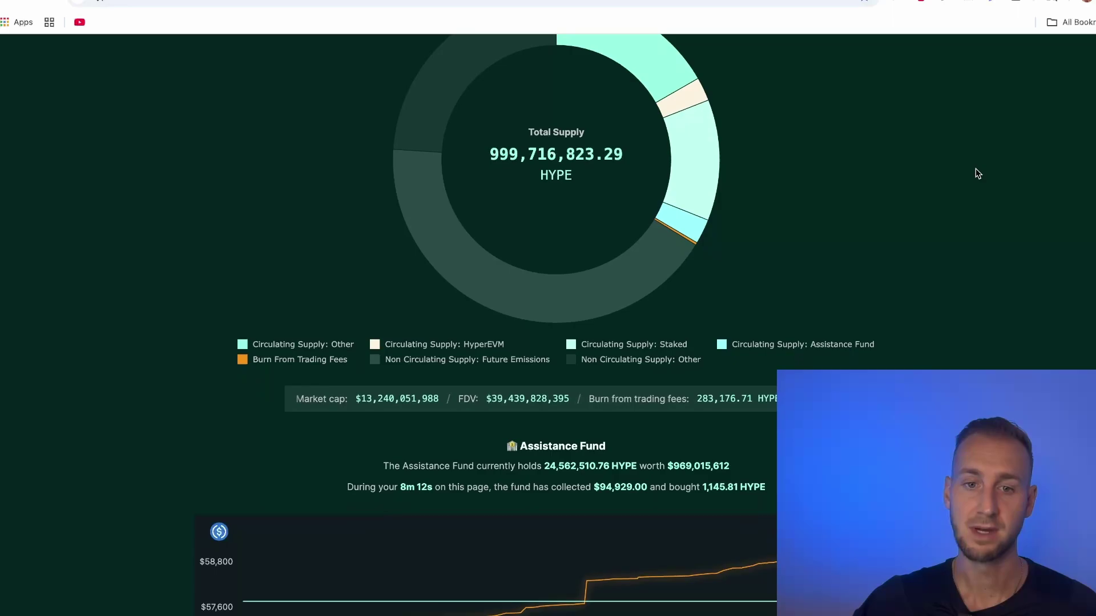
scroll(975, 170, down, 5)
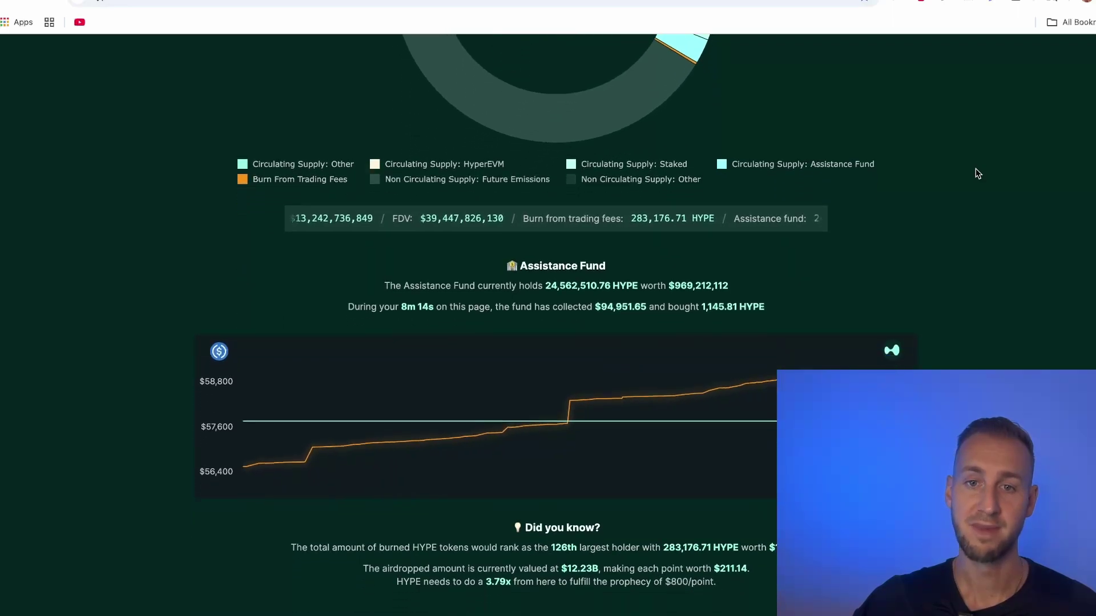
drag(383, 193, 742, 202)
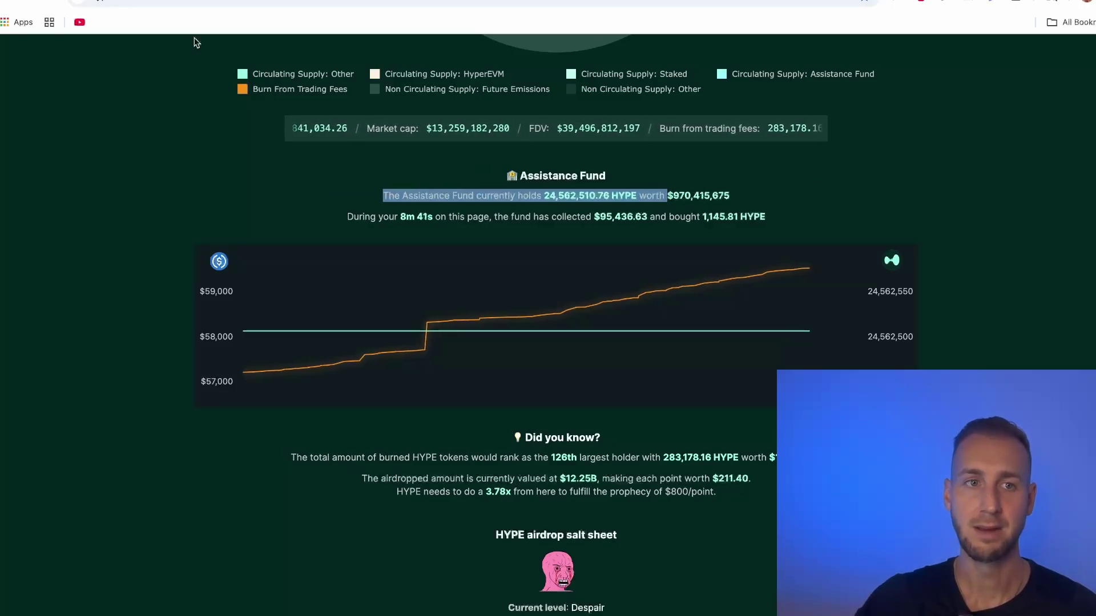
click(193, 3)
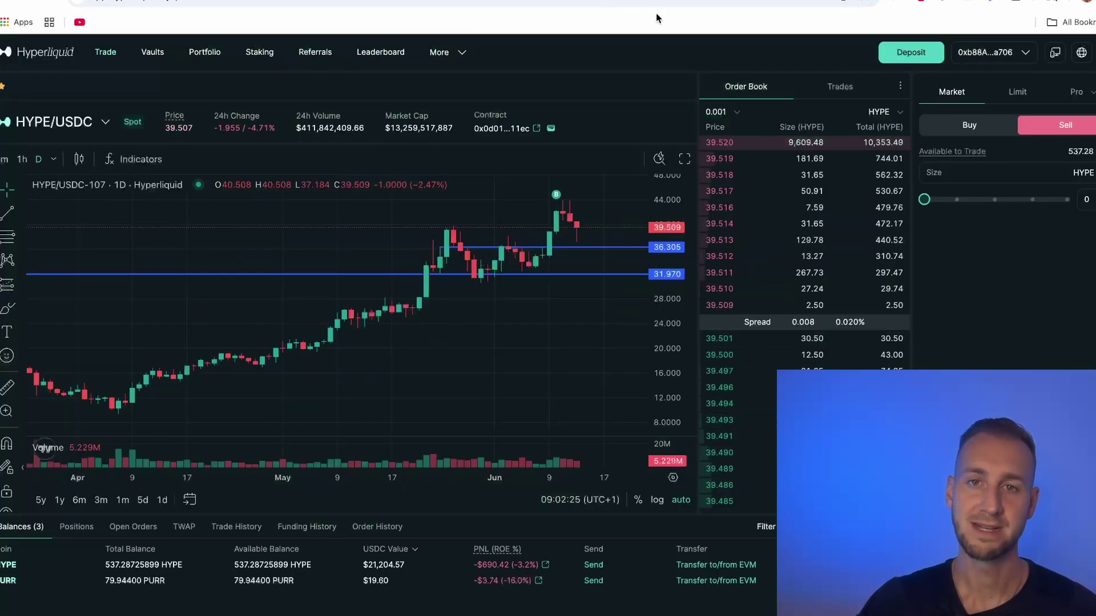